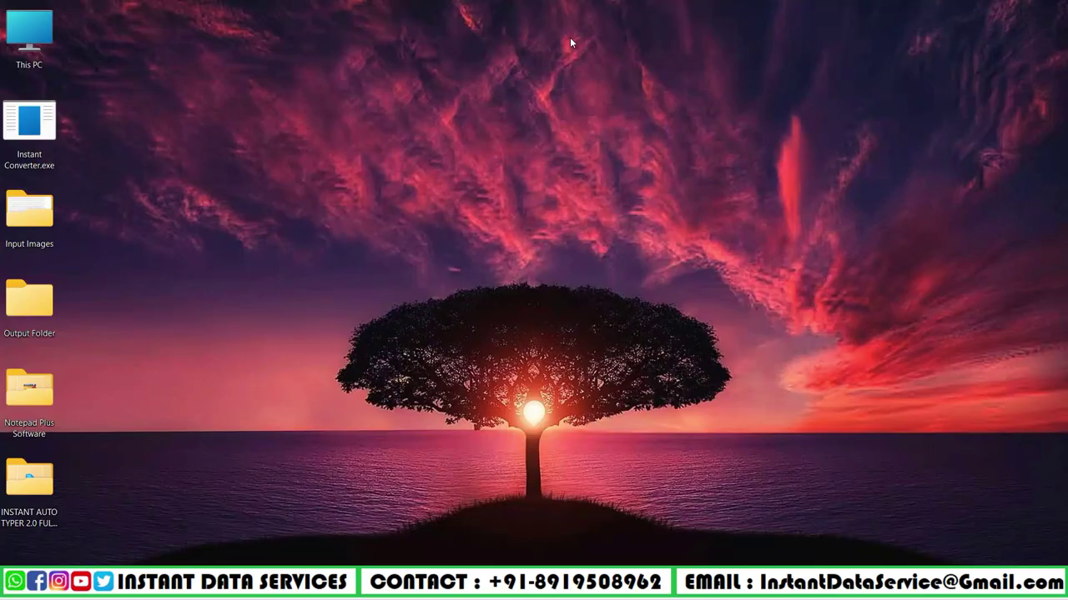
Step: View the 2502.jpg source image from the Input Images folder, and close the image and the folder
{"action": "right_click", "coordinate": [18, 214]}
{"action": "left_click", "coordinate": [62, 256]}
{"action": "left_click", "coordinate": [155, 155]}
{"action": "right_click", "coordinate": [158, 155]}
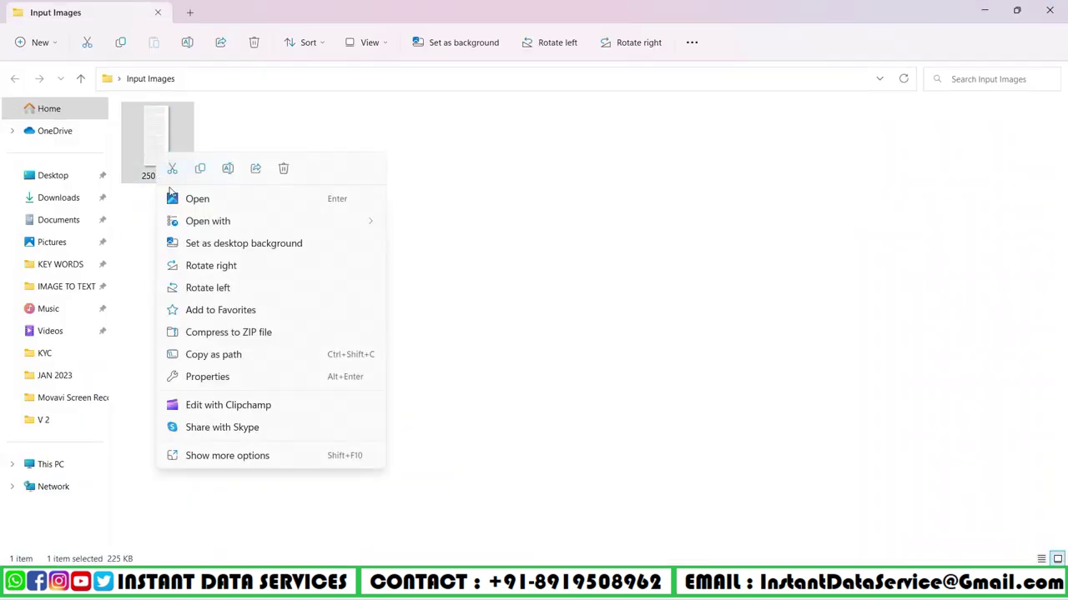
{"action": "mouse_move", "coordinate": [192, 220]}
{"action": "left_click", "coordinate": [448, 249]}
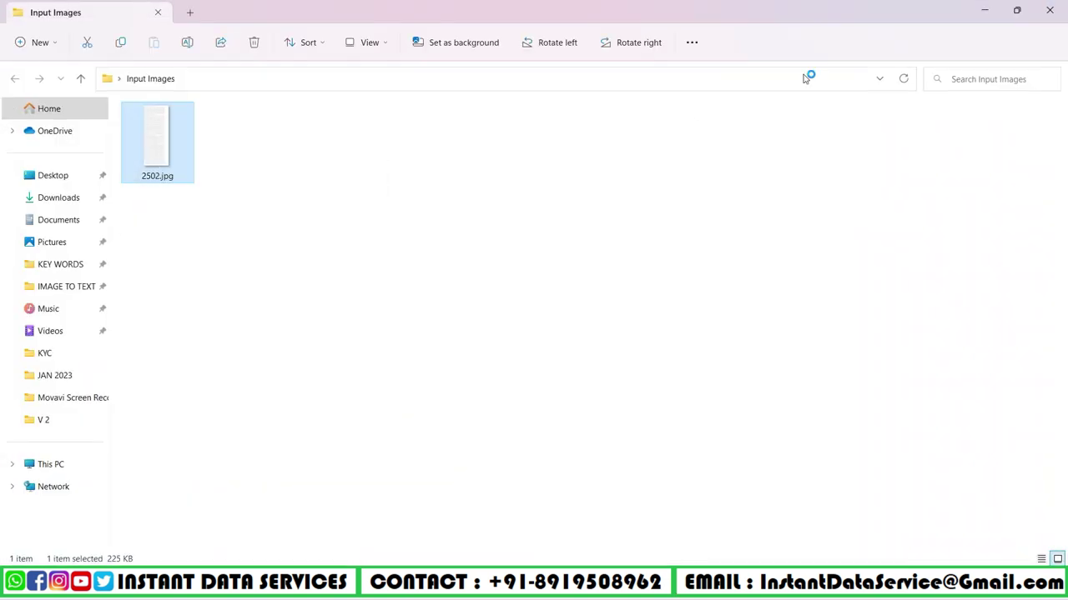
{"action": "mouse_move", "coordinate": [1057, 169]}
{"action": "left_mouse_down"}
{"action": "mouse_move", "coordinate": [1061, 473]}
{"action": "mouse_move", "coordinate": [1062, 184]}
{"action": "left_mouse_up"}
{"action": "left_click", "coordinate": [1049, 10]}
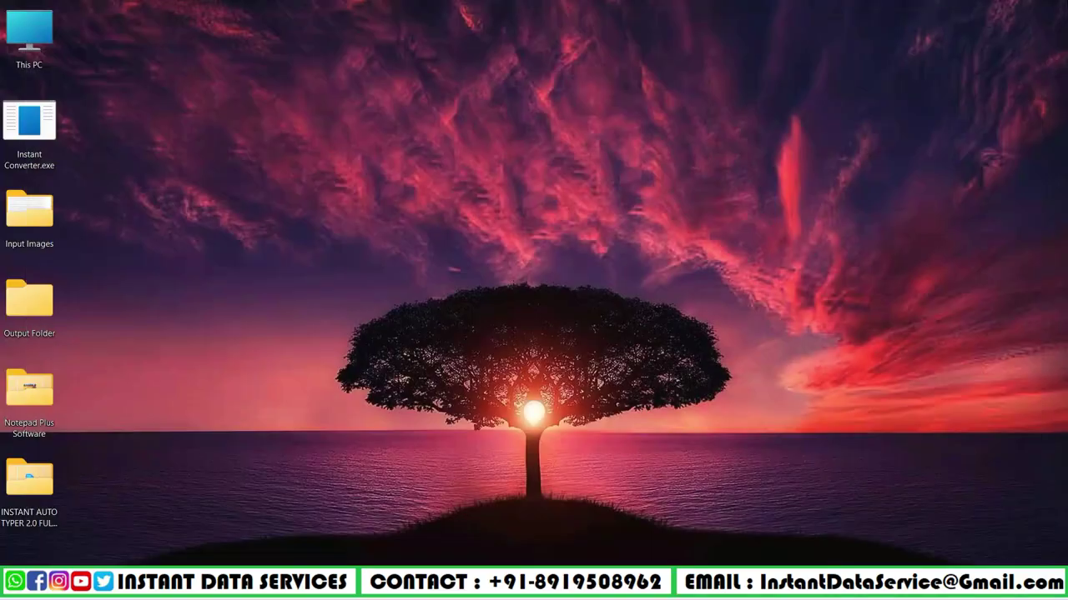
Step: Check the contents of the desktop's Output Folder and close it
{"action": "right_click", "coordinate": [29, 302]}
{"action": "left_click", "coordinate": [115, 327]}
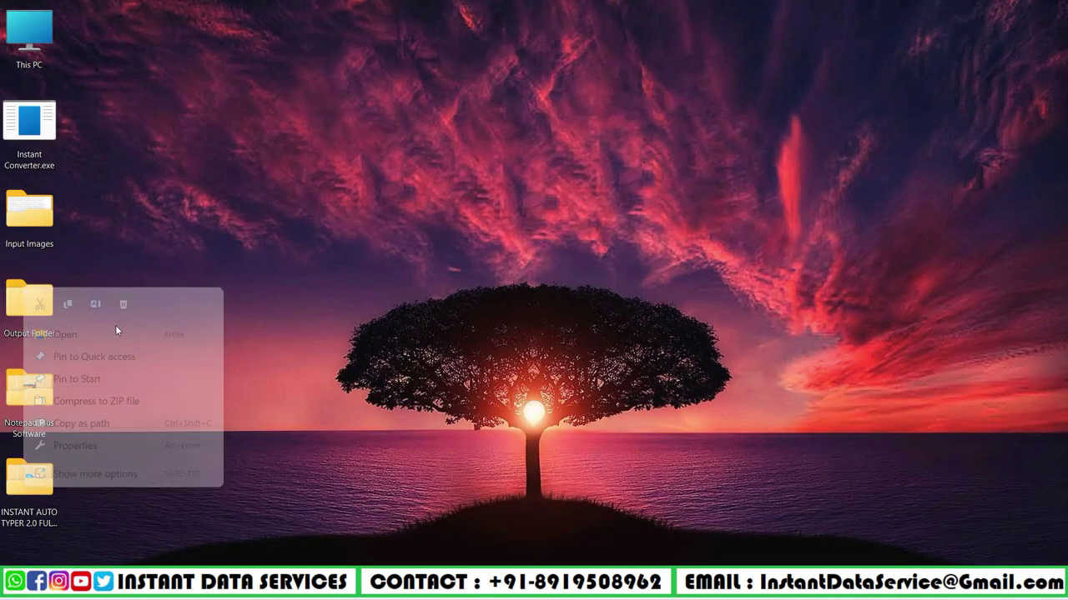
{"action": "left_click_drag", "start_coordinate": [219, 157], "coordinate": [656, 301]}
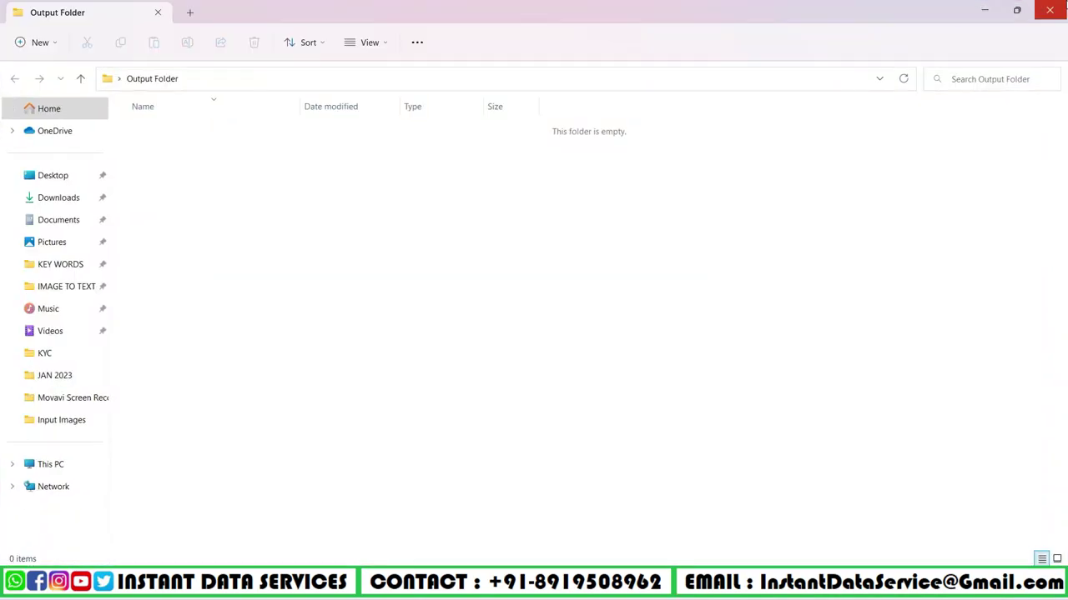
{"action": "left_click", "coordinate": [1049, 10]}
Step: Launch Instant Converter from the desktop and move its window to the middle of the screen
{"action": "right_click", "coordinate": [28, 112]}
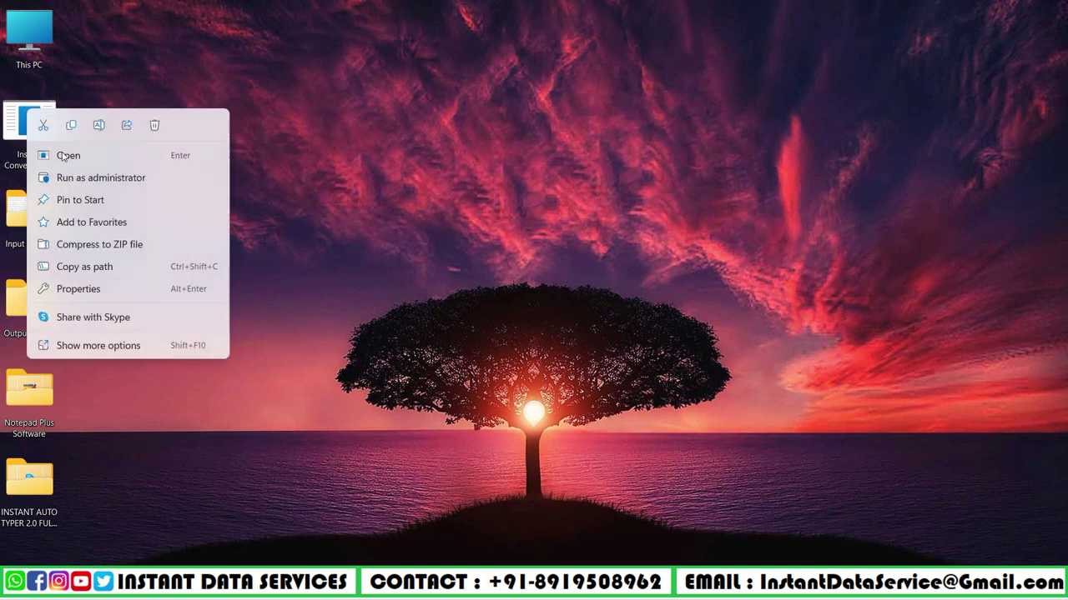
{"action": "left_click", "coordinate": [65, 155]}
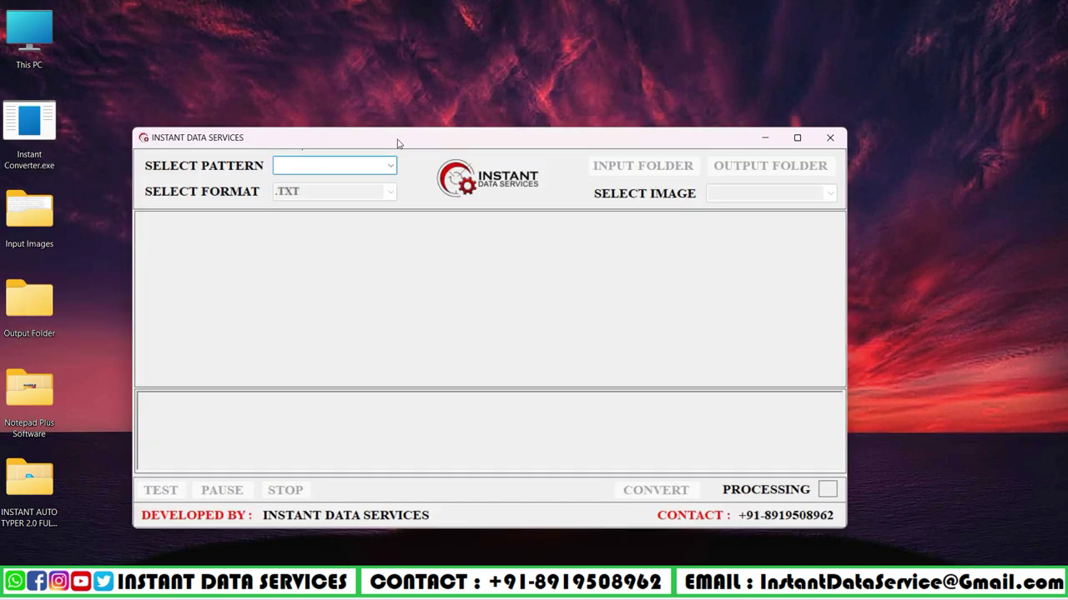
{"action": "left_click_drag", "start_coordinate": [398, 143], "coordinate": [473, 72]}
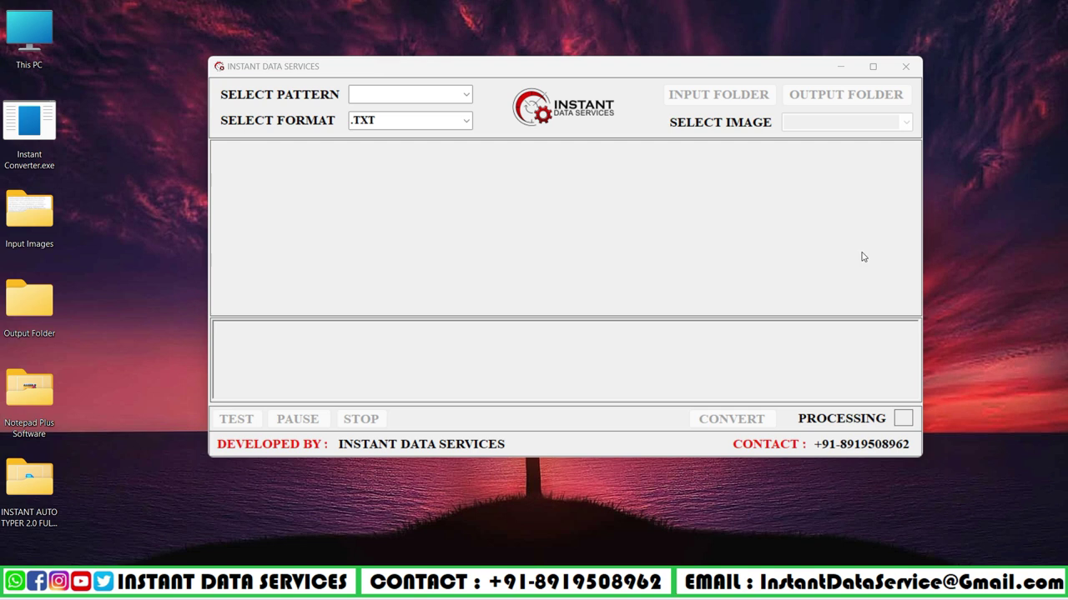
Step: Set the conversion pattern to .WRT and the output format to .TXT
{"action": "left_click", "coordinate": [465, 94]}
{"action": "left_click", "coordinate": [459, 112]}
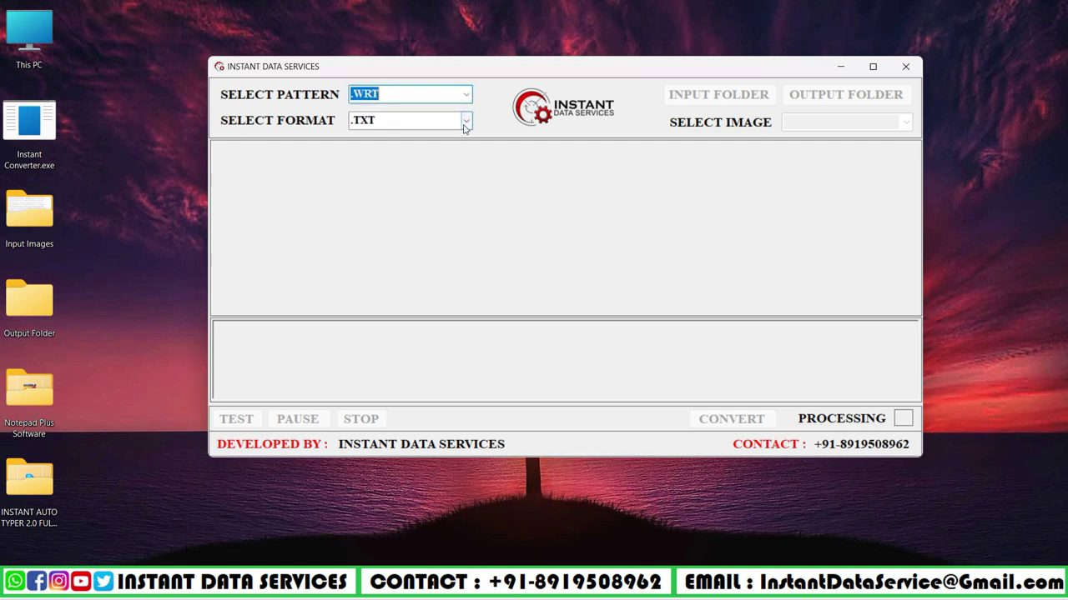
{"action": "left_click", "coordinate": [464, 121]}
{"action": "left_click", "coordinate": [454, 137]}
Step: Set the converter's input folder to Input Images on the Desktop
{"action": "left_click", "coordinate": [705, 96]}
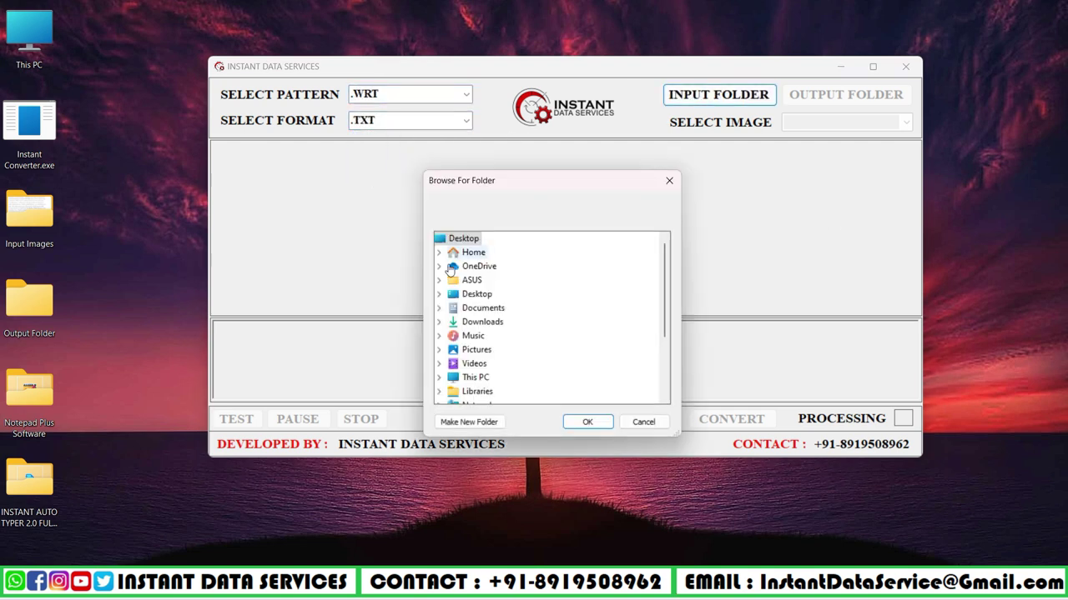
{"action": "double_click", "coordinate": [474, 282]}
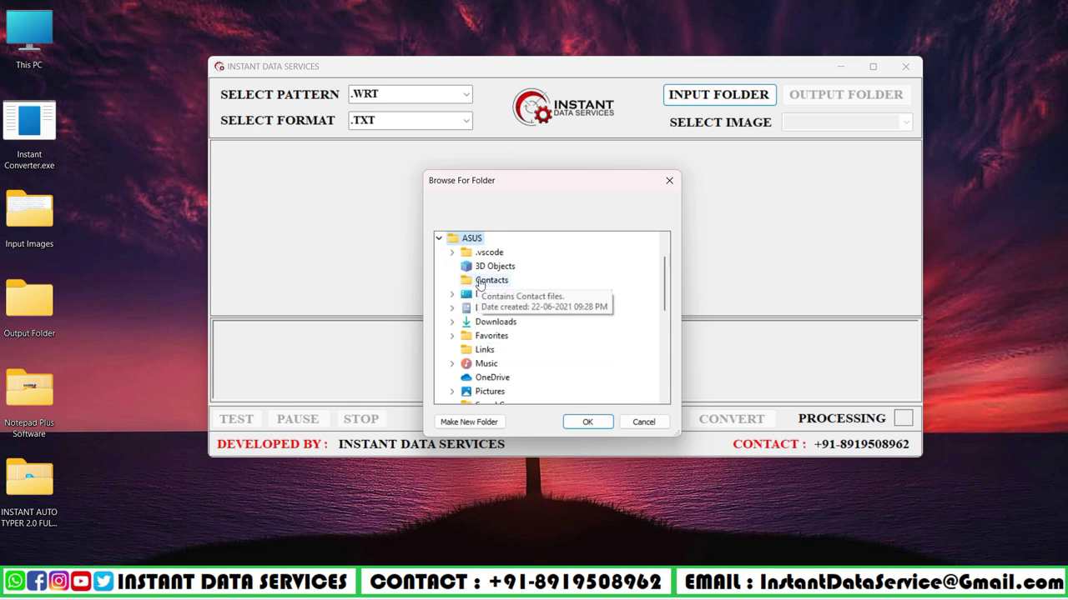
{"action": "double_click", "coordinate": [500, 296]}
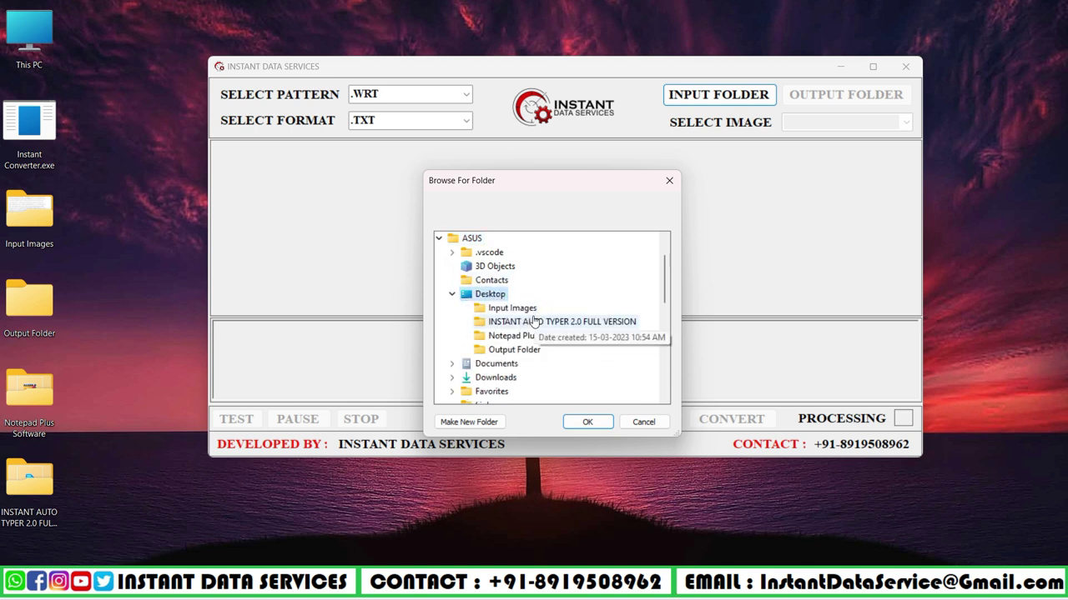
{"action": "left_click", "coordinate": [519, 309]}
{"action": "left_click", "coordinate": [587, 422]}
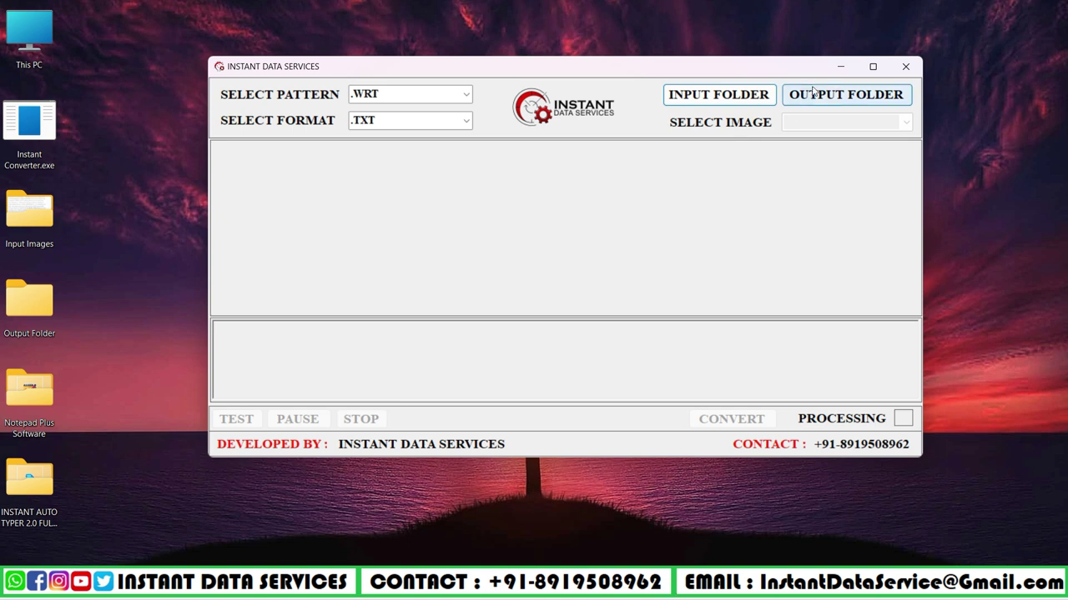
Step: Set the converter's output folder to Output Folder on the Desktop
{"action": "left_click", "coordinate": [844, 94]}
{"action": "left_click", "coordinate": [522, 350]}
{"action": "left_click", "coordinate": [587, 422]}
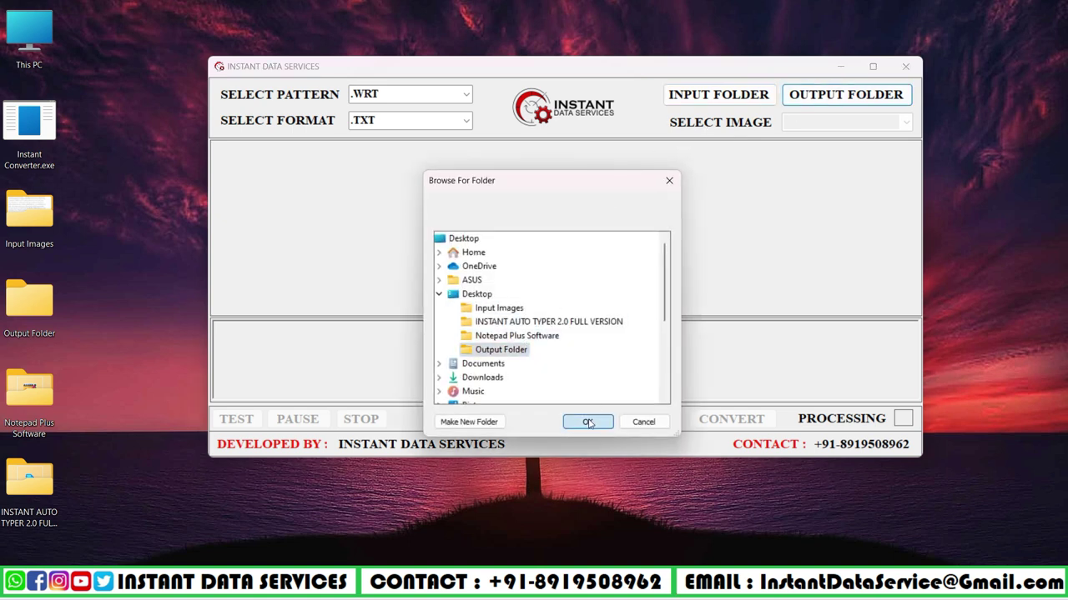
Step: Test and convert the 2502.jpg image to text, and close the converter once the extraction ends
{"action": "left_click", "coordinate": [236, 418]}
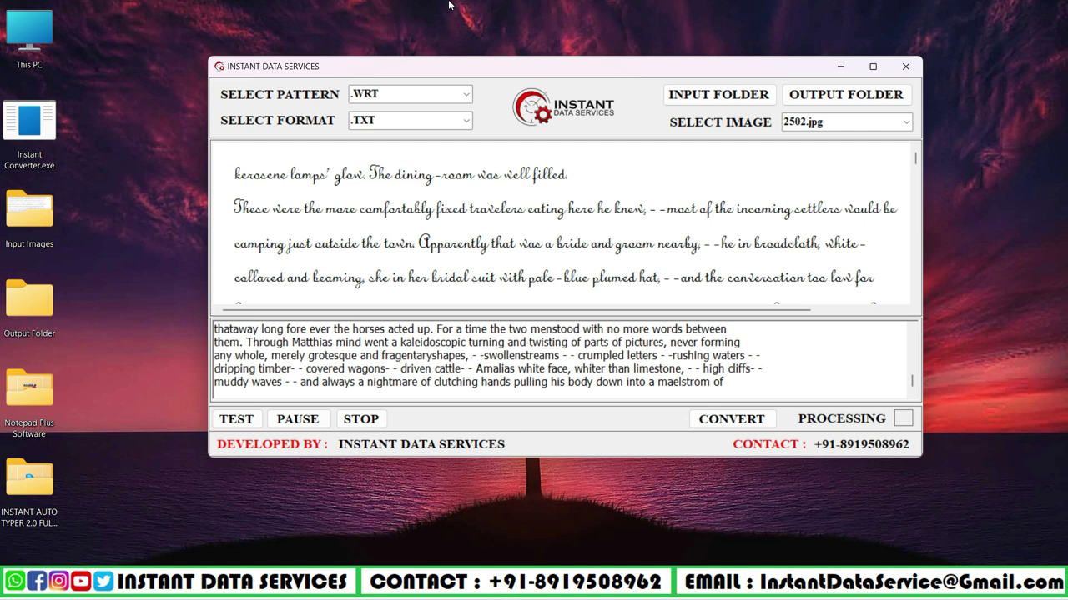
{"action": "left_click", "coordinate": [762, 424]}
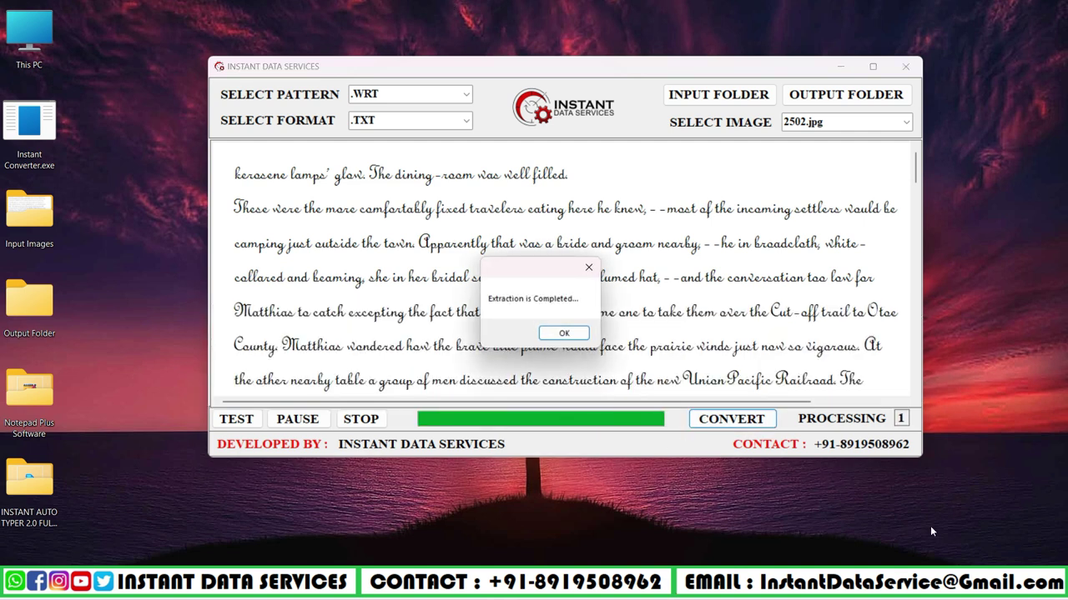
{"action": "left_click", "coordinate": [1021, 566]}
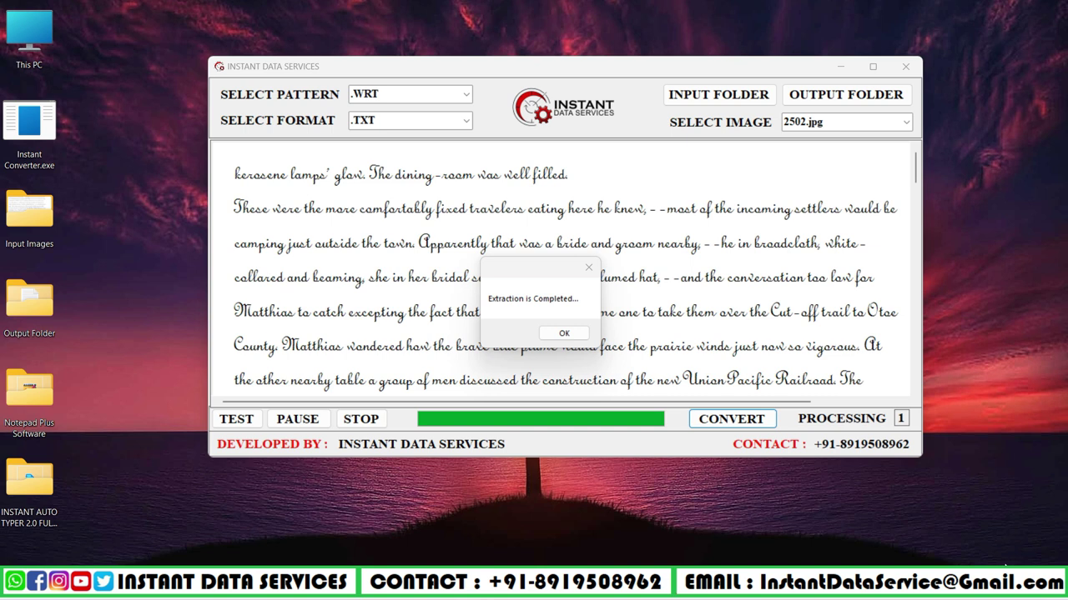
{"action": "left_click", "coordinate": [563, 333]}
{"action": "left_click", "coordinate": [905, 66]}
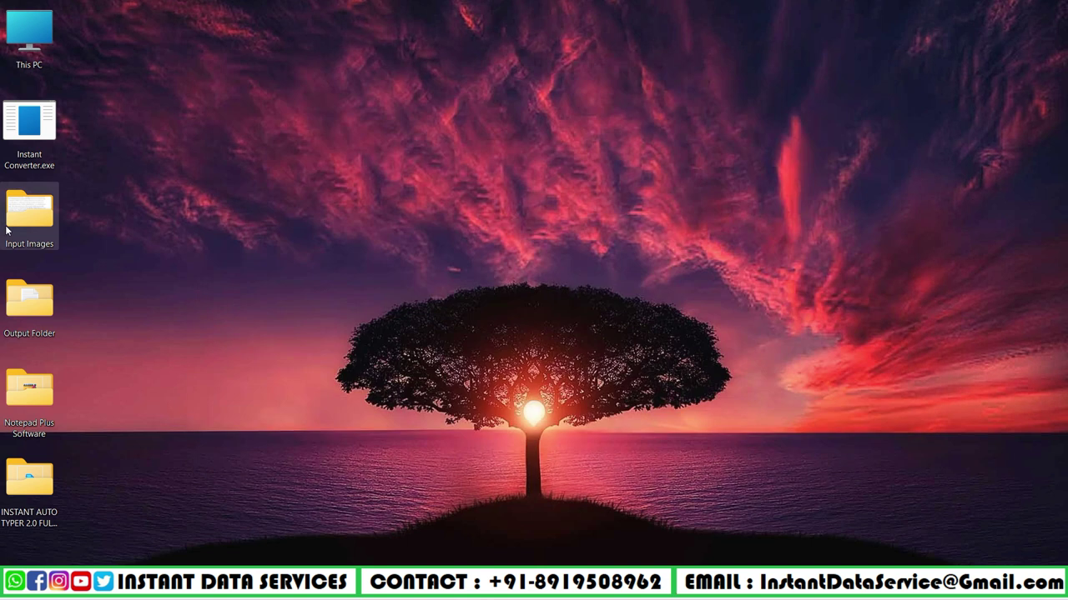
Step: Review the extracted text in 2502.txt from Output Folder in a maximized window, and close the file and folder
{"action": "right_click", "coordinate": [27, 302]}
{"action": "left_click", "coordinate": [50, 338]}
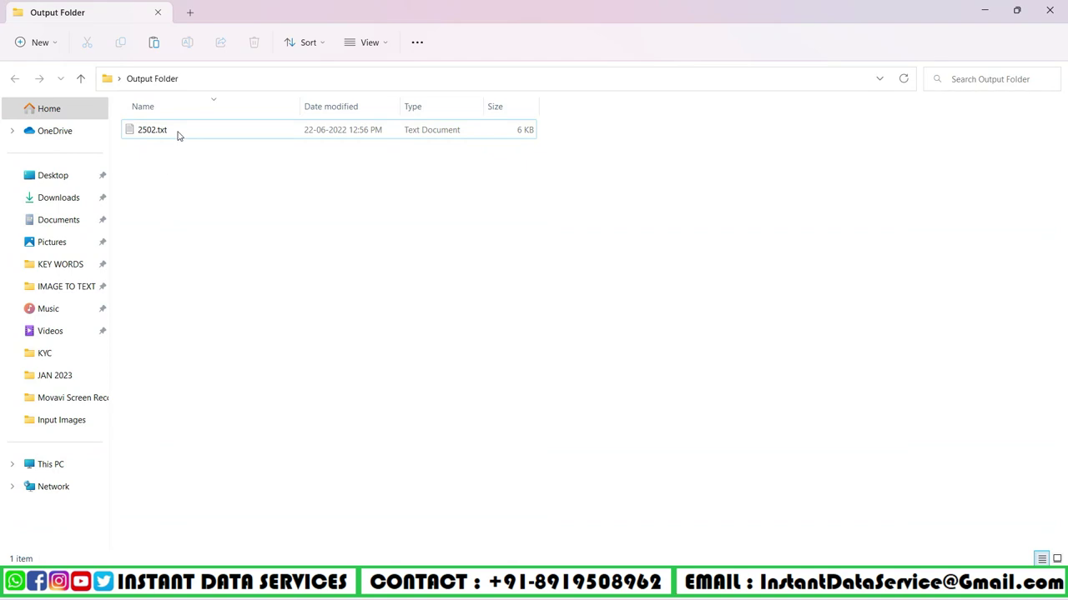
{"action": "right_click", "coordinate": [147, 132]}
{"action": "left_click", "coordinate": [180, 176]}
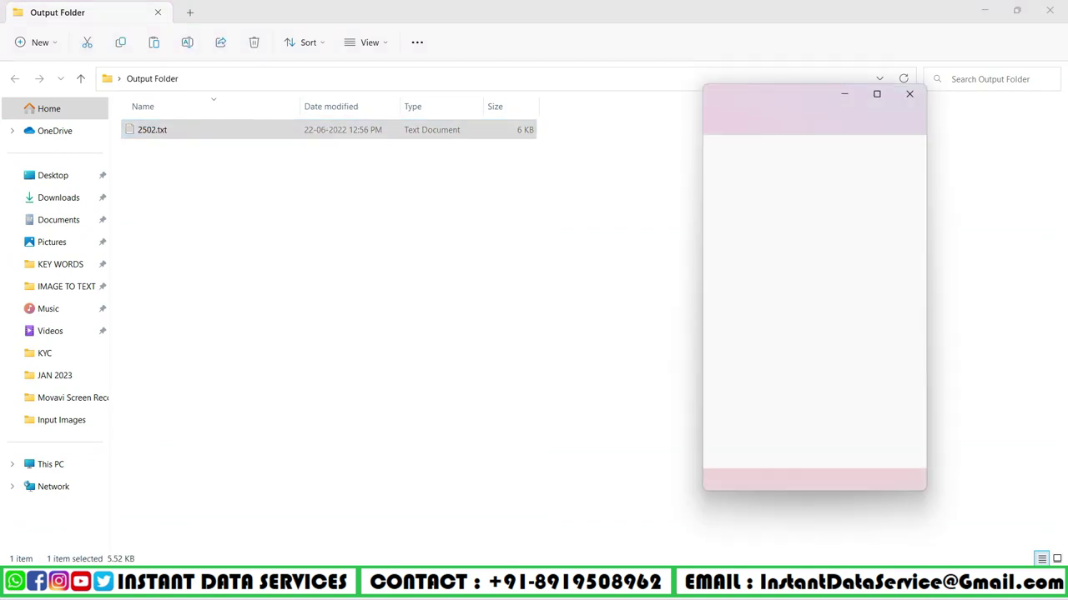
{"action": "left_click", "coordinate": [875, 95]}
{"action": "scroll", "coordinate": [875, 171], "scroll_direction": "down", "scroll_amount": 5}
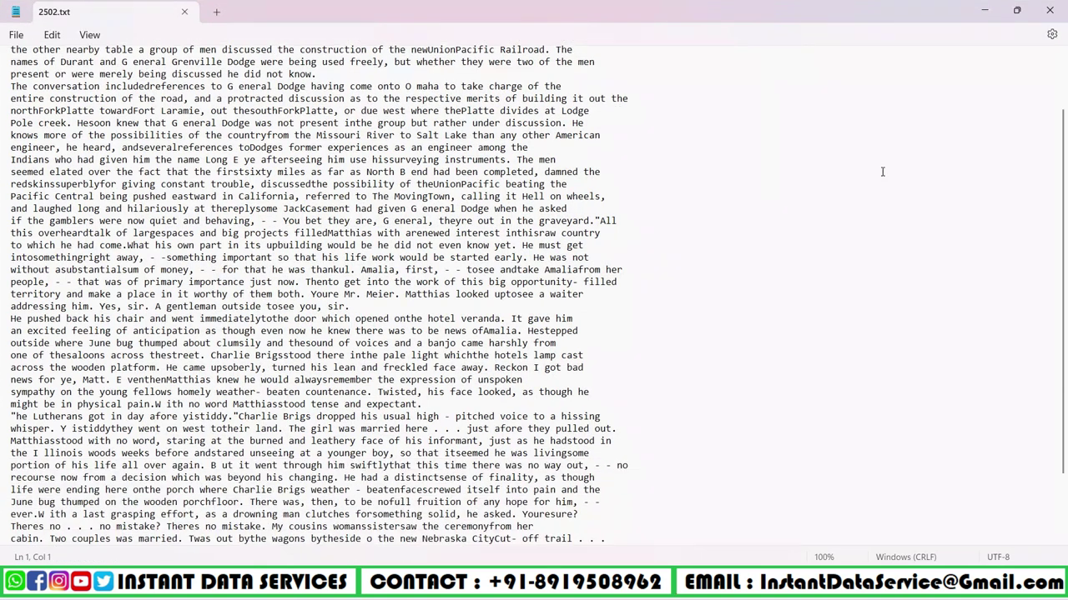
{"action": "scroll", "coordinate": [876, 171], "scroll_direction": "up", "scroll_amount": 5}
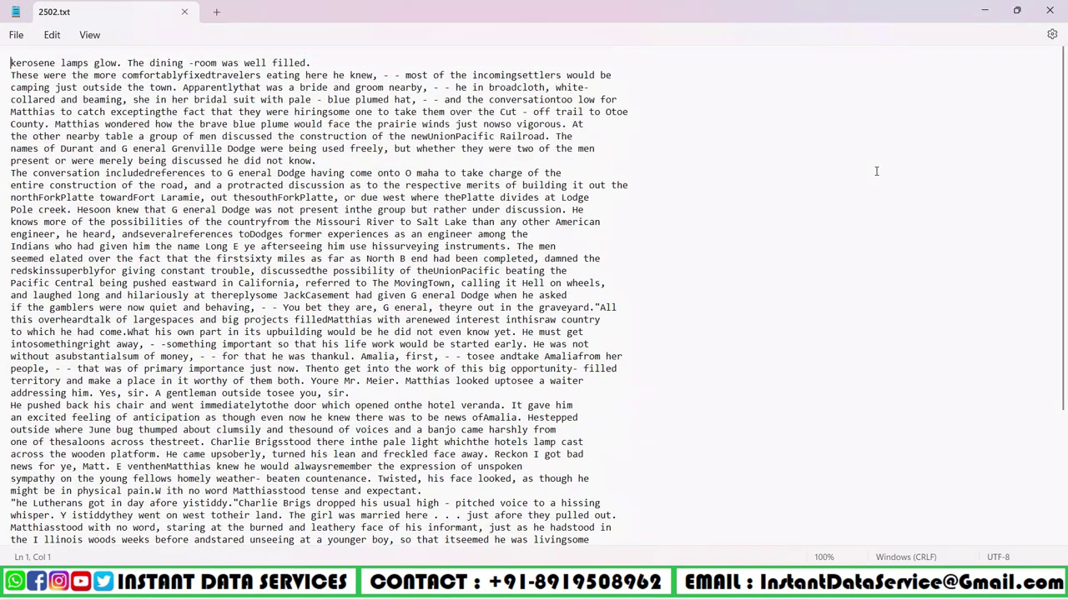
{"action": "left_click", "coordinate": [1053, 10]}
{"action": "left_click", "coordinate": [1054, 14]}
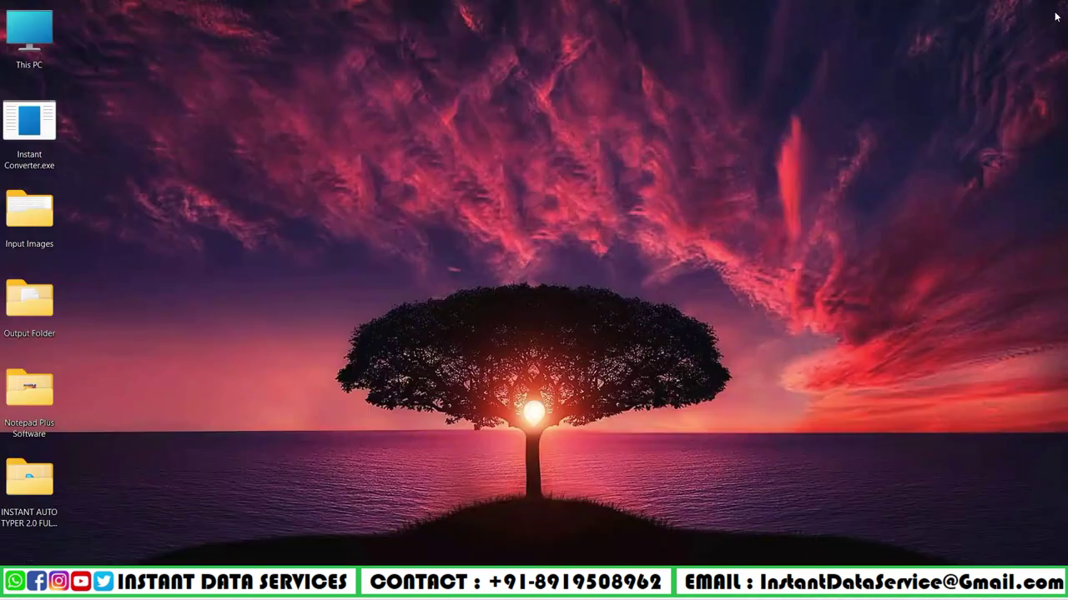
Step: Launch Instant Auto Typer 2.0.exe from its desktop folder, close the folder, and place the tool at the far side of the desktop
{"action": "right_click", "coordinate": [21, 510]}
{"action": "left_click", "coordinate": [55, 354]}
{"action": "left_click", "coordinate": [162, 134]}
{"action": "right_click", "coordinate": [164, 137]}
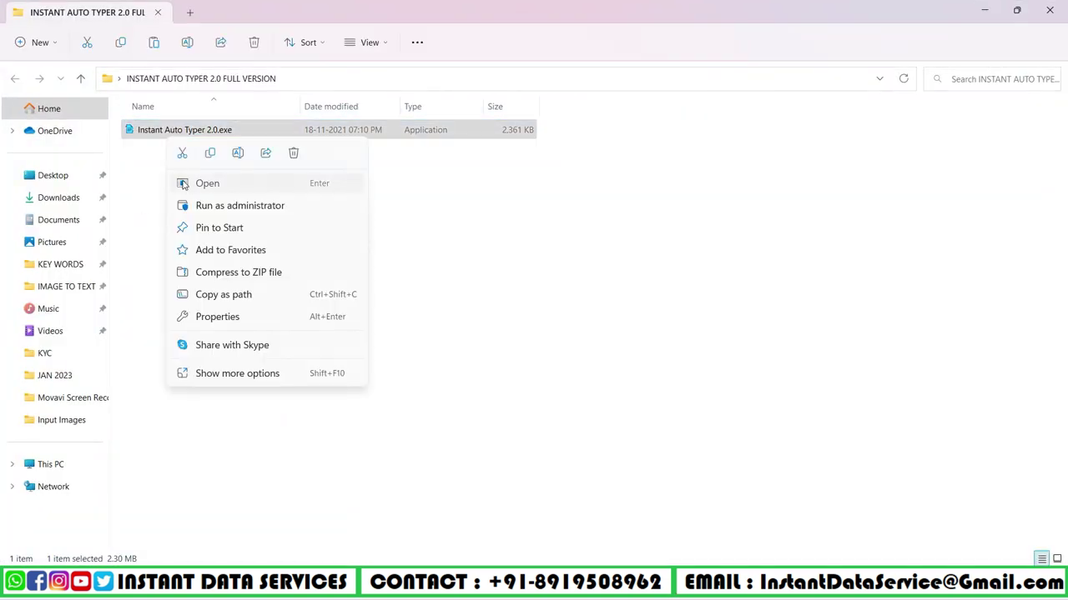
{"action": "left_click", "coordinate": [207, 183]}
{"action": "left_click", "coordinate": [1049, 10]}
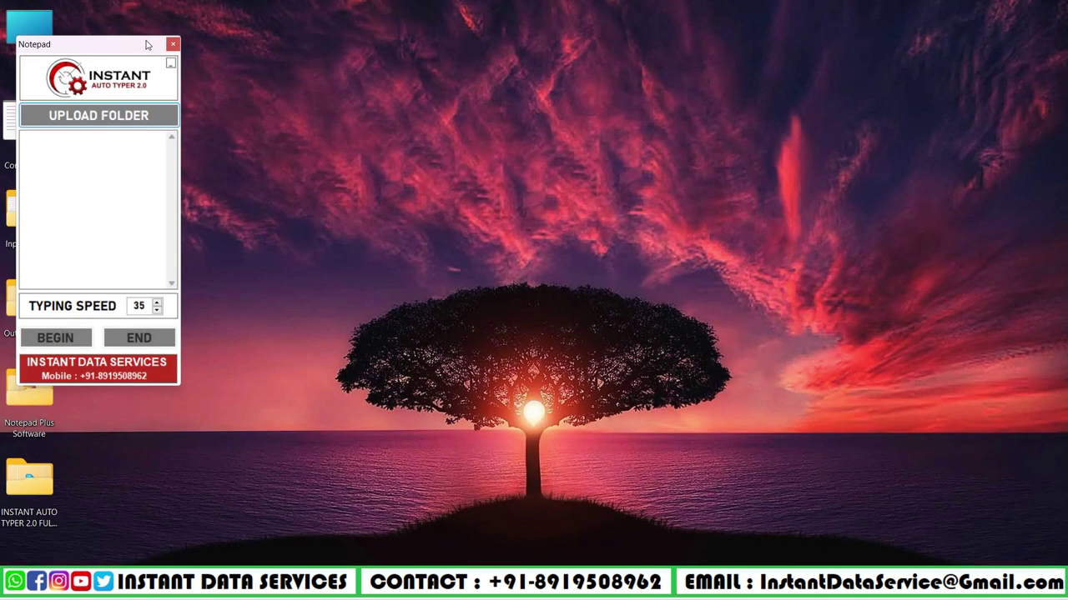
{"action": "left_click_drag", "start_coordinate": [145, 44], "coordinate": [1006, 45]}
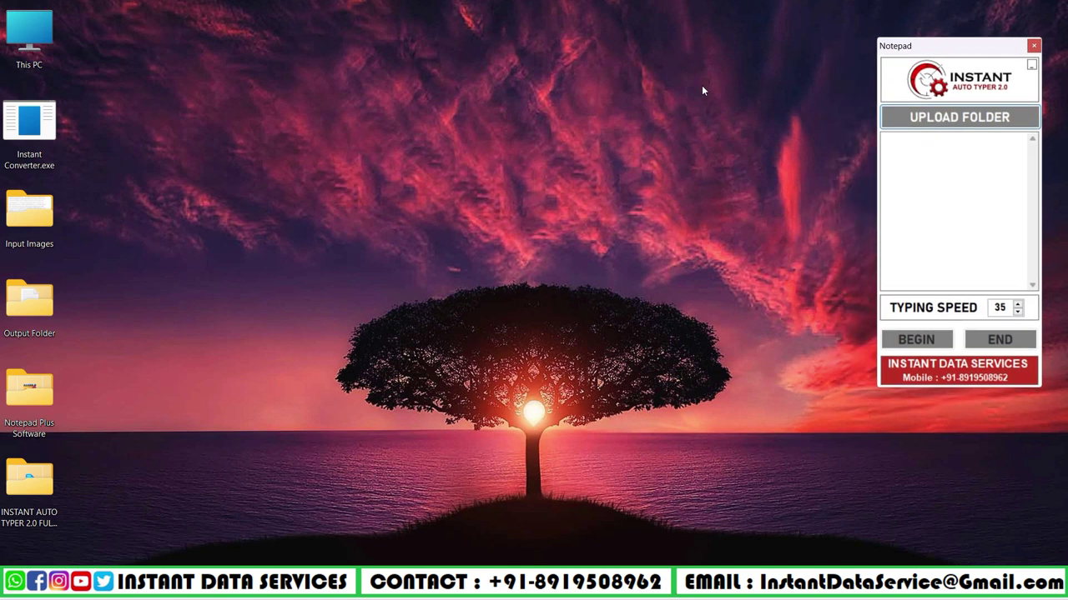
Step: Launch NotepadPlus.exe from the Notepad Plus Software folder and close the folder
{"action": "right_click", "coordinate": [18, 405]}
{"action": "left_click", "coordinate": [75, 250]}
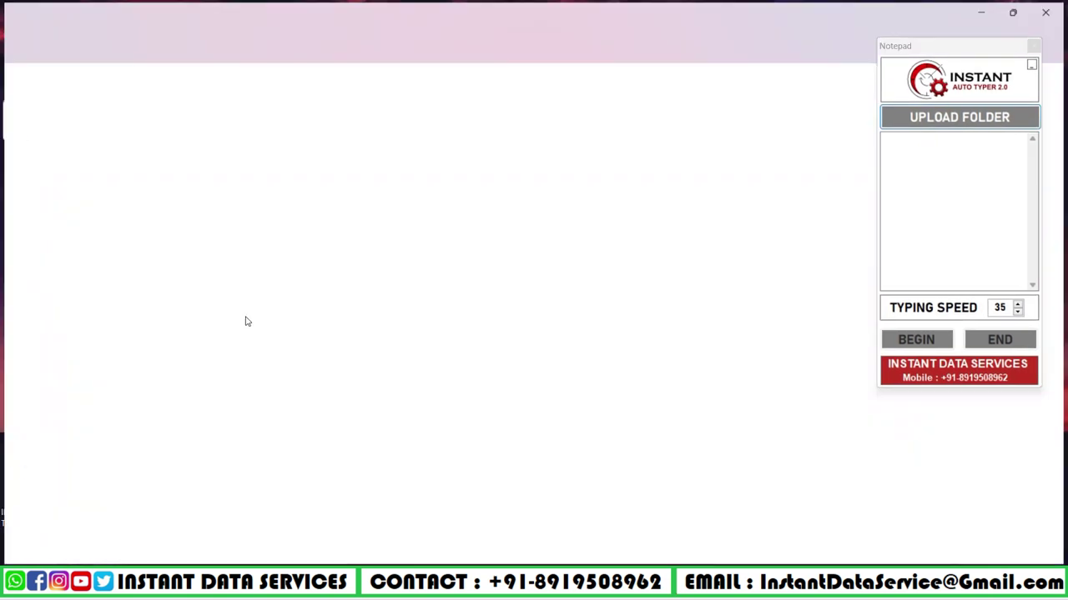
{"action": "right_click", "coordinate": [166, 151]}
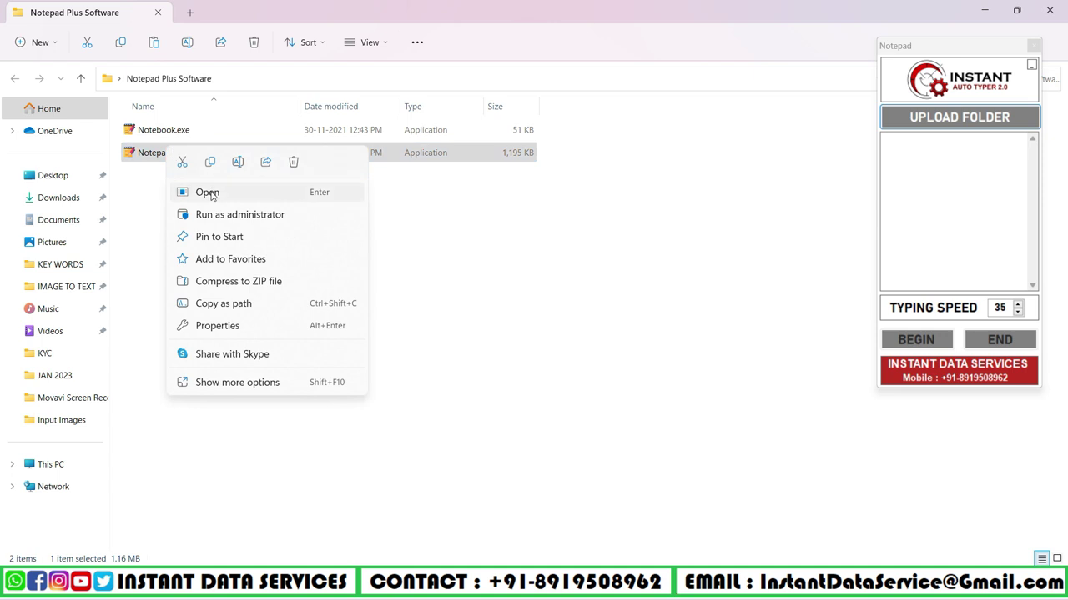
{"action": "left_click", "coordinate": [212, 194]}
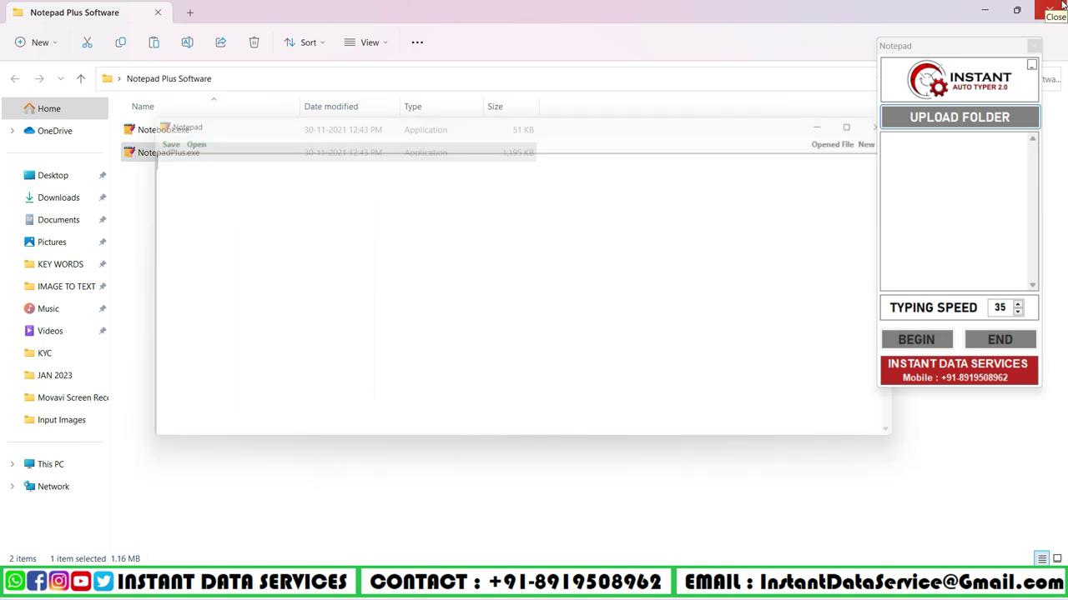
{"action": "left_click", "coordinate": [1053, 6]}
Step: Load the Desktop's Output Folder into Instant Auto Typer
{"action": "left_click", "coordinate": [956, 172]}
{"action": "double_click", "coordinate": [476, 294]}
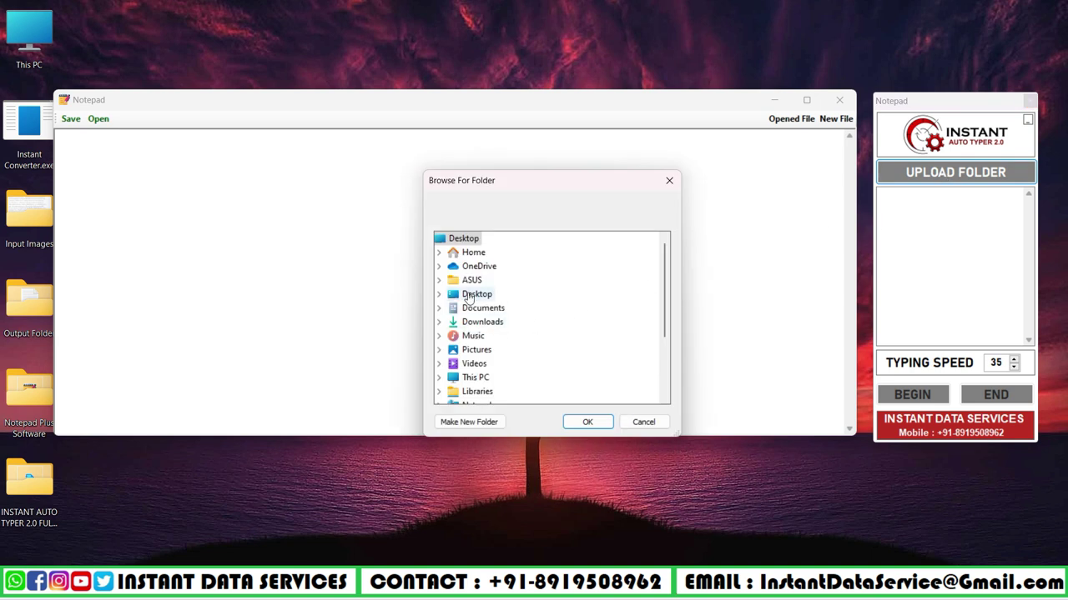
{"action": "left_click", "coordinate": [500, 350]}
{"action": "left_click", "coordinate": [586, 422]}
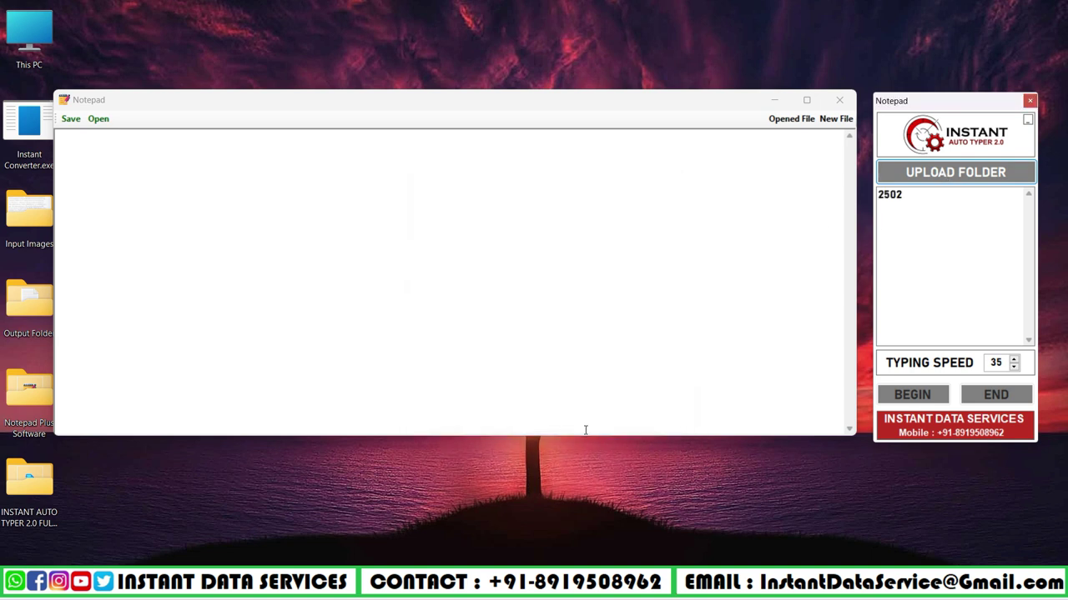
Step: Run the auto typer for file 2502 at typing speed 35 into the blank Notepad document, and close the Notepad window
{"action": "left_click", "coordinate": [914, 394]}
{"action": "left_click", "coordinate": [516, 149]}
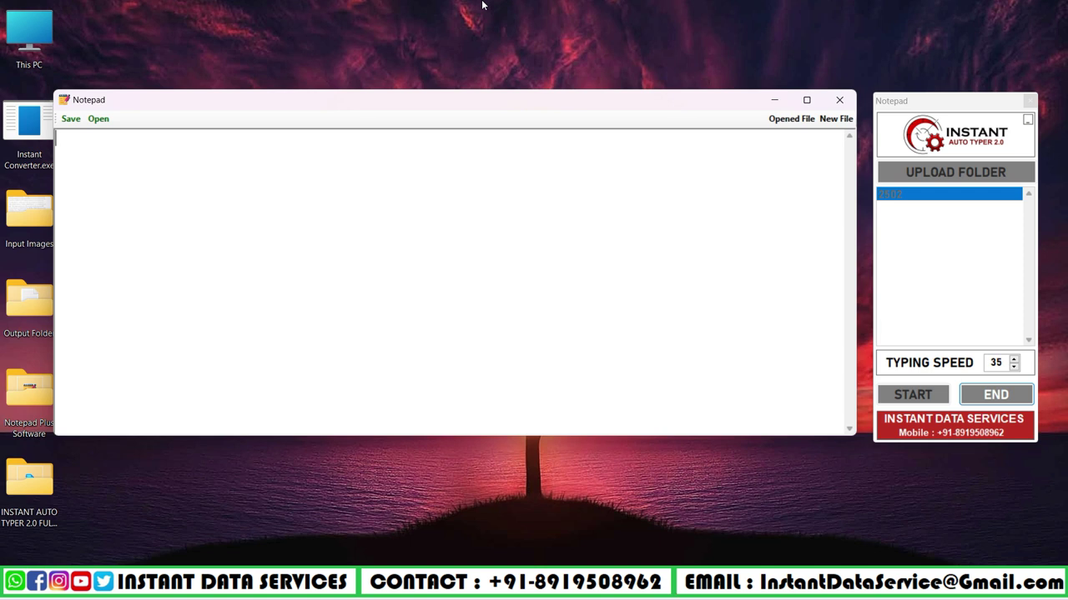
{"action": "left_click", "coordinate": [912, 394]}
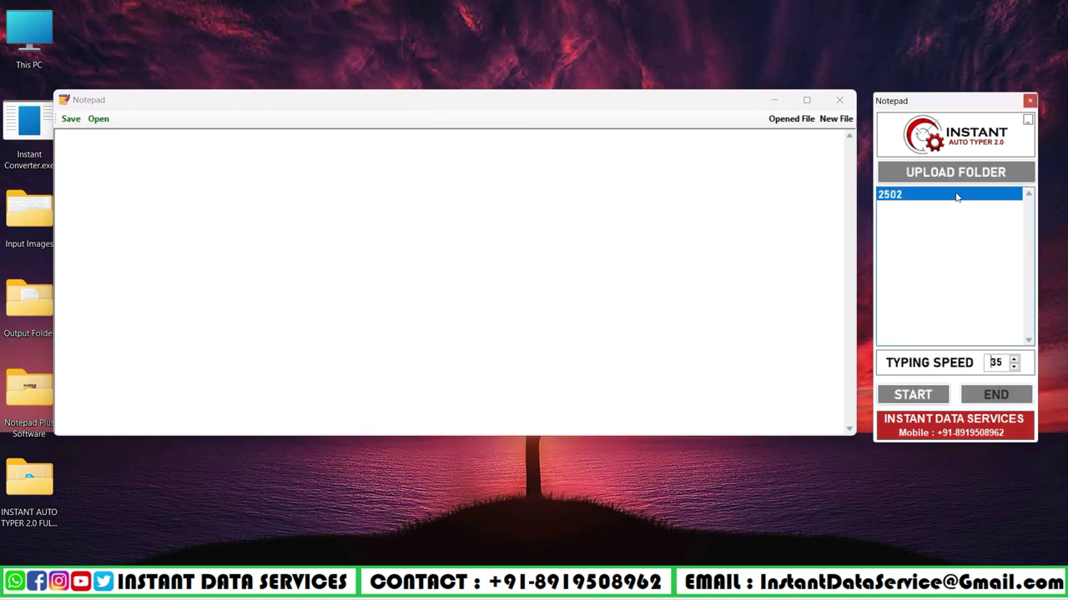
{"action": "left_click", "coordinate": [924, 394]}
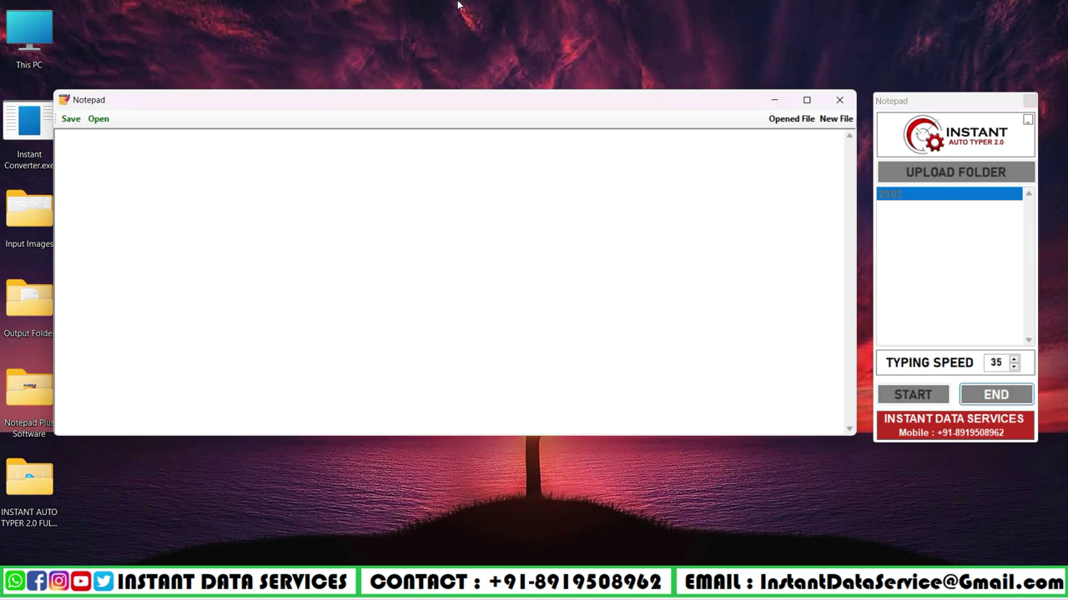
{"action": "left_click", "coordinate": [839, 99]}
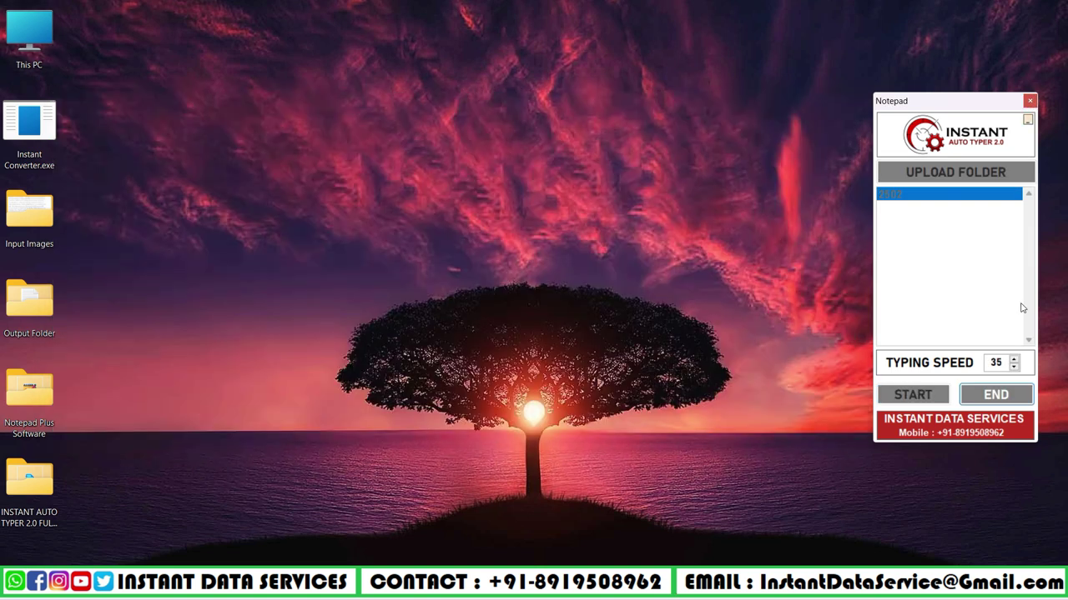
Step: Close Instant Auto Typer and relaunch Instant Auto Typer 2.0.exe from its full version folder on the desktop
{"action": "left_click", "coordinate": [1028, 100]}
{"action": "double_click", "coordinate": [29, 480]}
{"action": "left_click", "coordinate": [151, 134]}
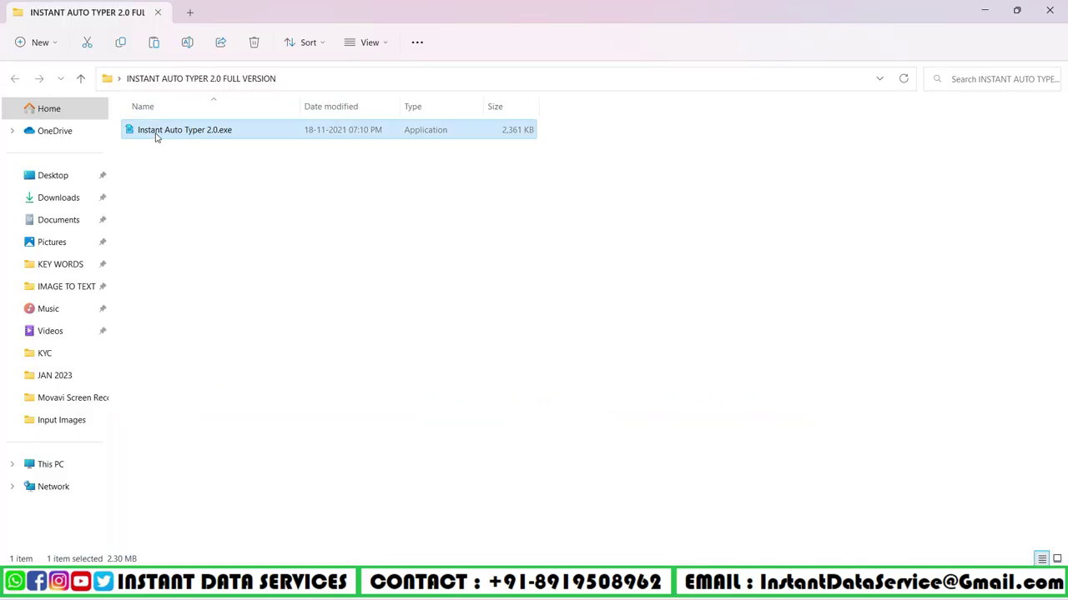
{"action": "double_click", "coordinate": [155, 134]}
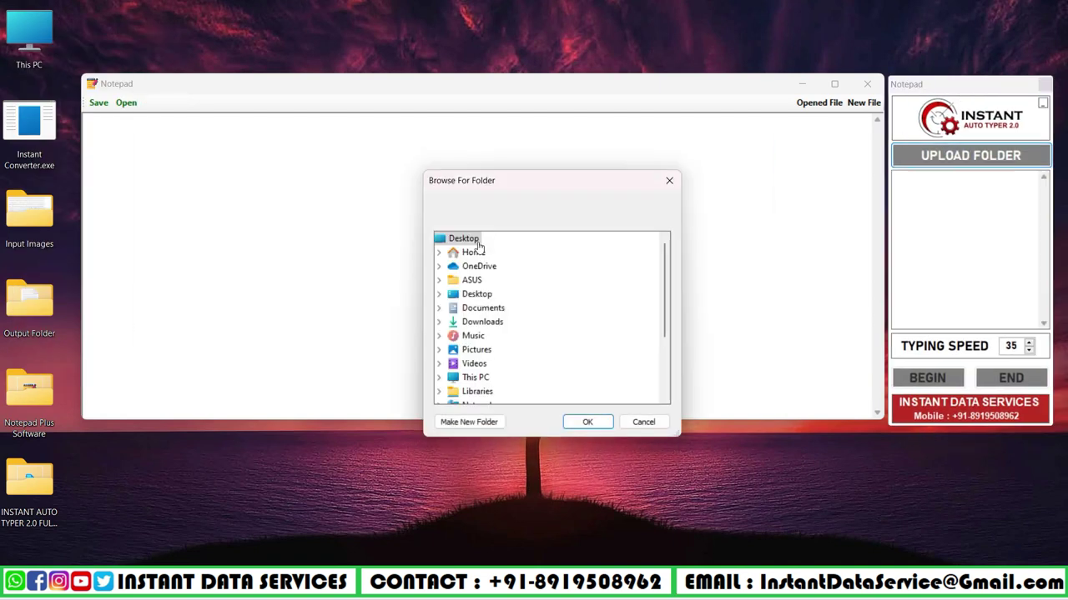
Step: Load the Desktop's Output Folder into Instant Auto Typer and have file 2502 typed into the blank Notepad document
{"action": "left_click", "coordinate": [440, 240]}
{"action": "left_click", "coordinate": [440, 240]}
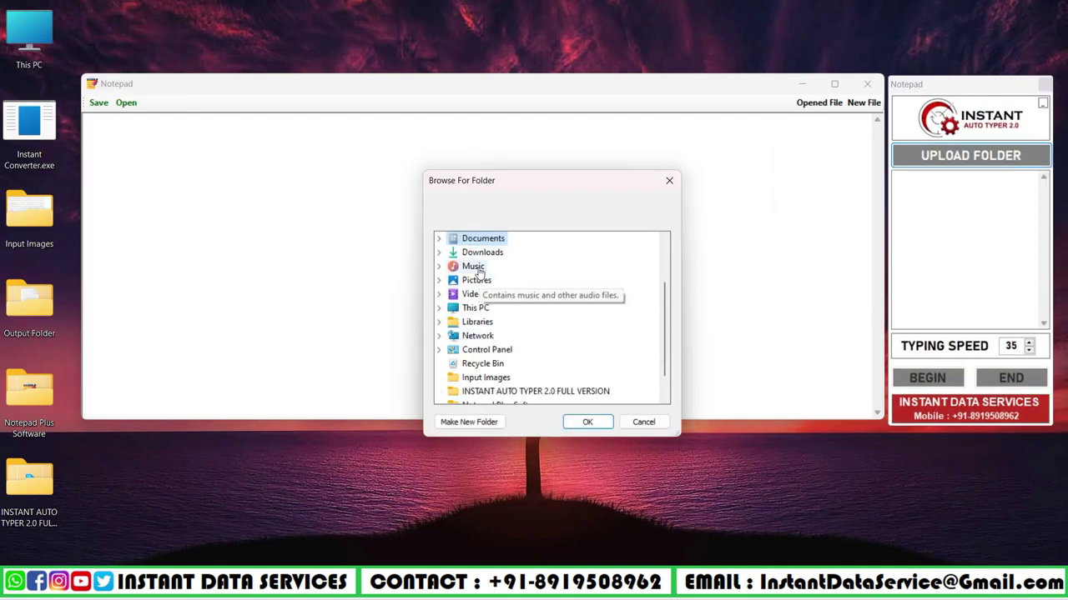
{"action": "scroll", "coordinate": [475, 292], "scroll_direction": "up", "scroll_amount": 3}
{"action": "left_click", "coordinate": [489, 340]}
{"action": "left_click", "coordinate": [587, 421]}
{"action": "left_click", "coordinate": [909, 177]}
{"action": "left_click", "coordinate": [505, 140]}
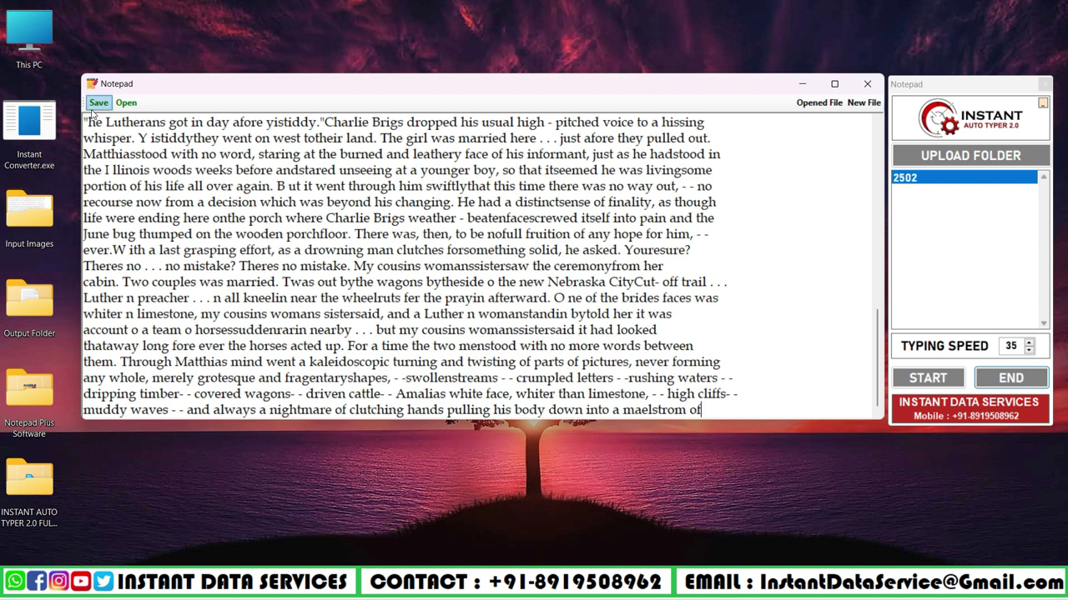
Step: Save the typed document in Documents as .wrt, and close both the Notepad window and Instant Auto Typer
{"action": "left_click", "coordinate": [95, 106]}
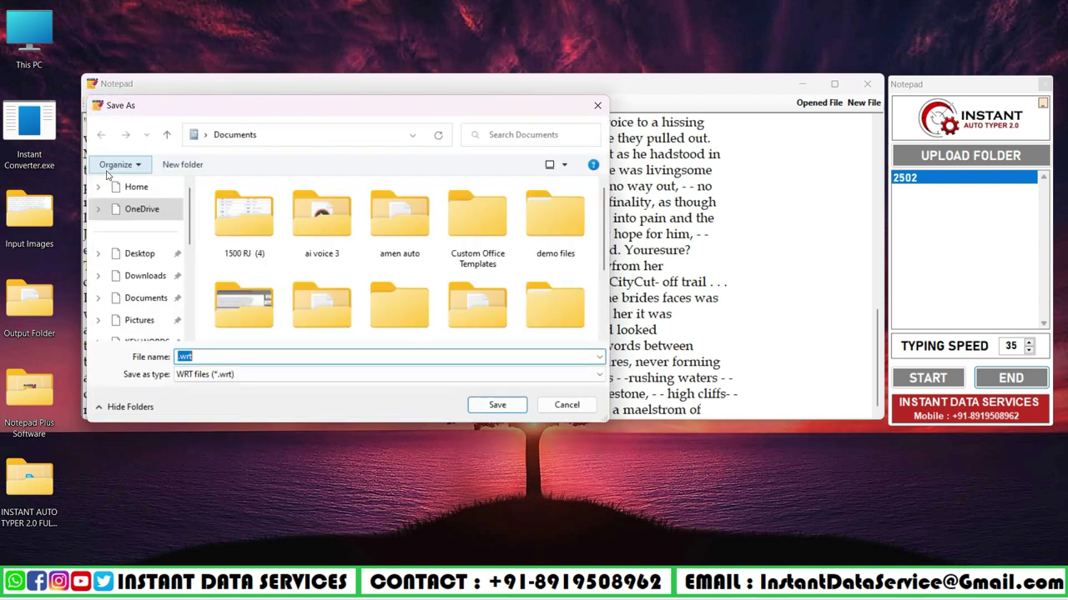
{"action": "left_click", "coordinate": [497, 406]}
{"action": "left_click", "coordinate": [582, 331]}
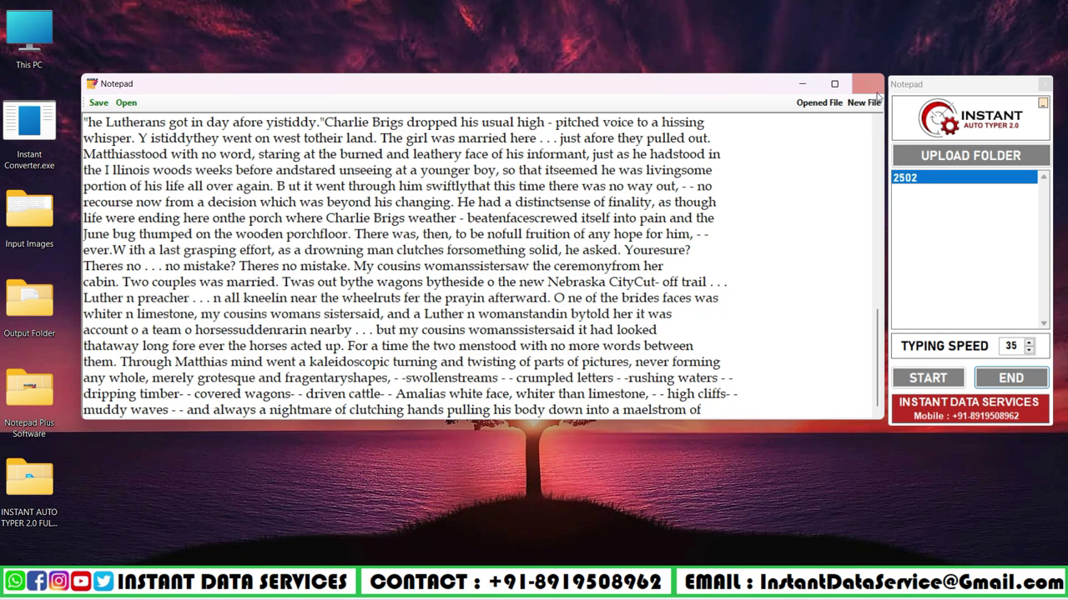
{"action": "left_click", "coordinate": [872, 87]}
{"action": "left_click", "coordinate": [1044, 87]}
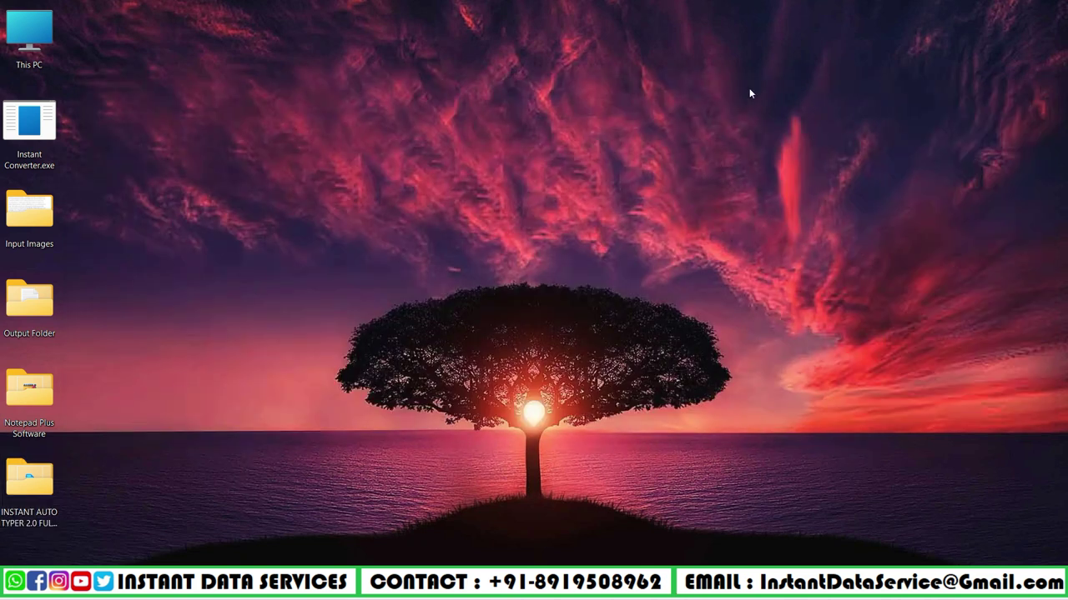
Step: Launch NotepadPlus.exe from the Notepad Plus Software folder, close the folder, and shift the Notepad window slightly
{"action": "right_click", "coordinate": [13, 408]}
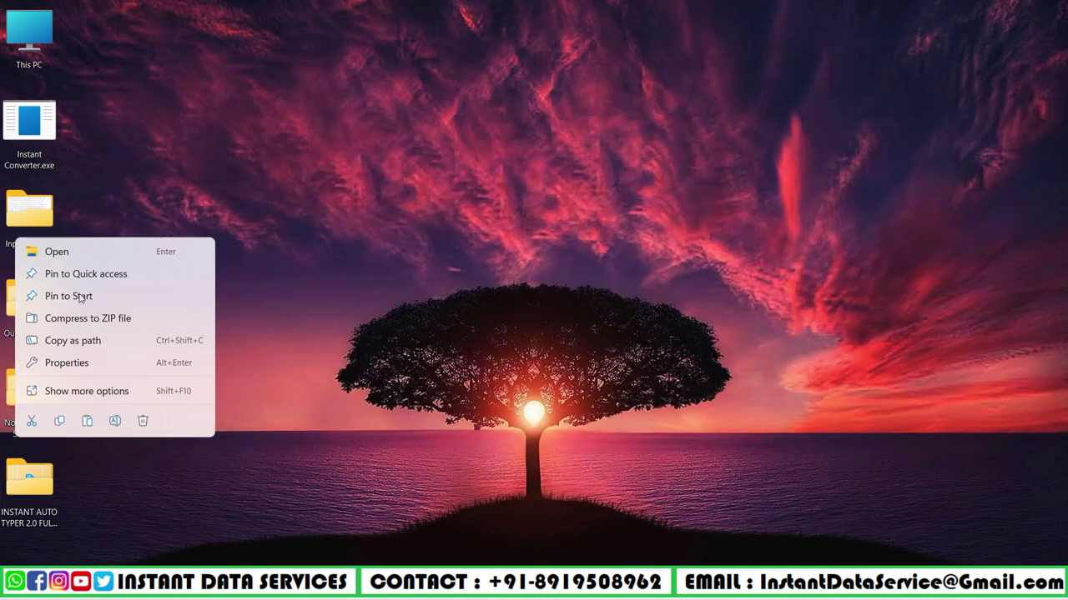
{"action": "left_click", "coordinate": [67, 252]}
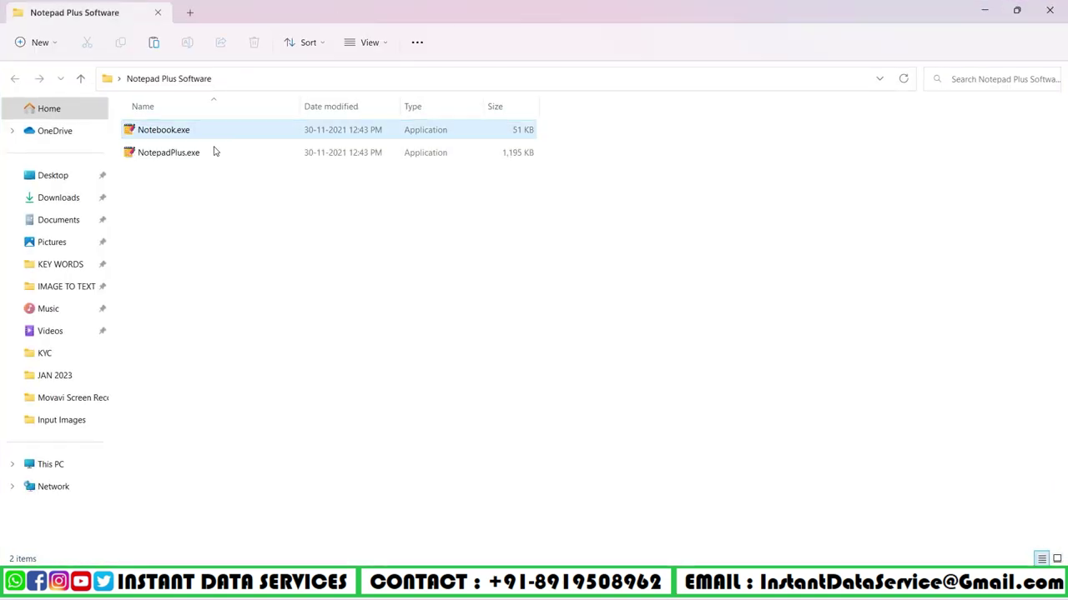
{"action": "left_click", "coordinate": [175, 152]}
{"action": "right_click", "coordinate": [174, 152]}
{"action": "left_click", "coordinate": [215, 198]}
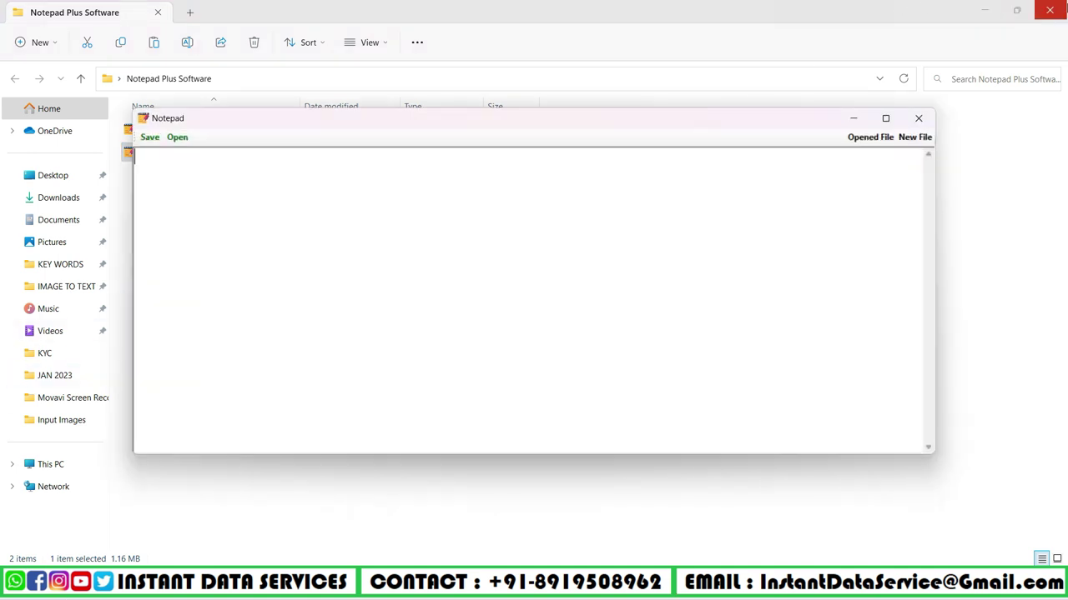
{"action": "left_click", "coordinate": [1050, 10]}
{"action": "left_click_drag", "start_coordinate": [769, 124], "coordinate": [771, 117]}
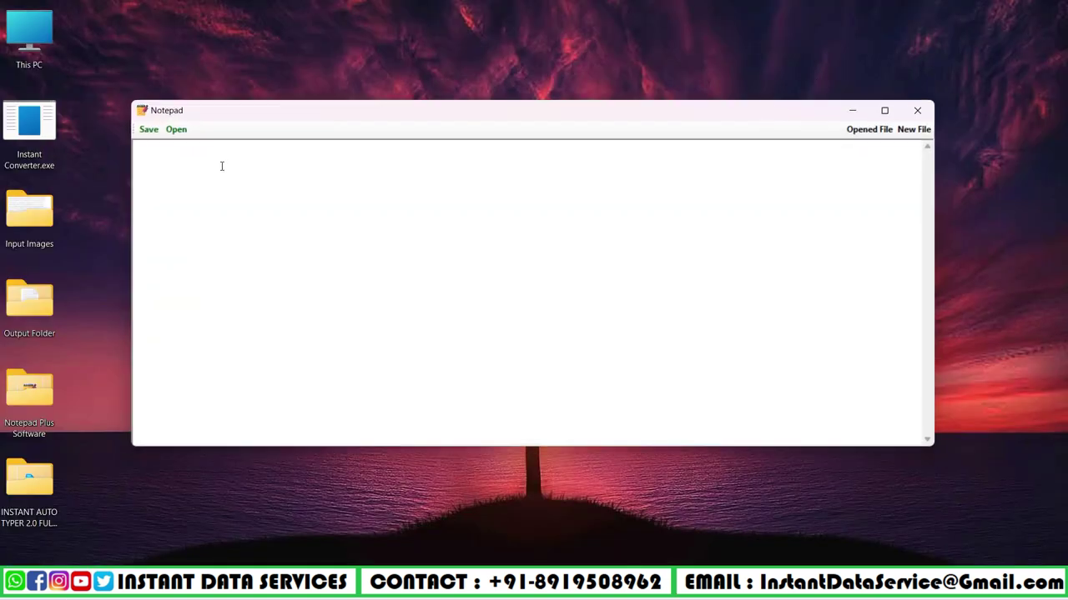
Step: Open the saved .wrt file from Documents in Notepad and look through its text from beginning to end
{"action": "left_click", "coordinate": [176, 130]}
{"action": "scroll", "coordinate": [450, 300], "scroll_direction": "down", "scroll_amount": 5}
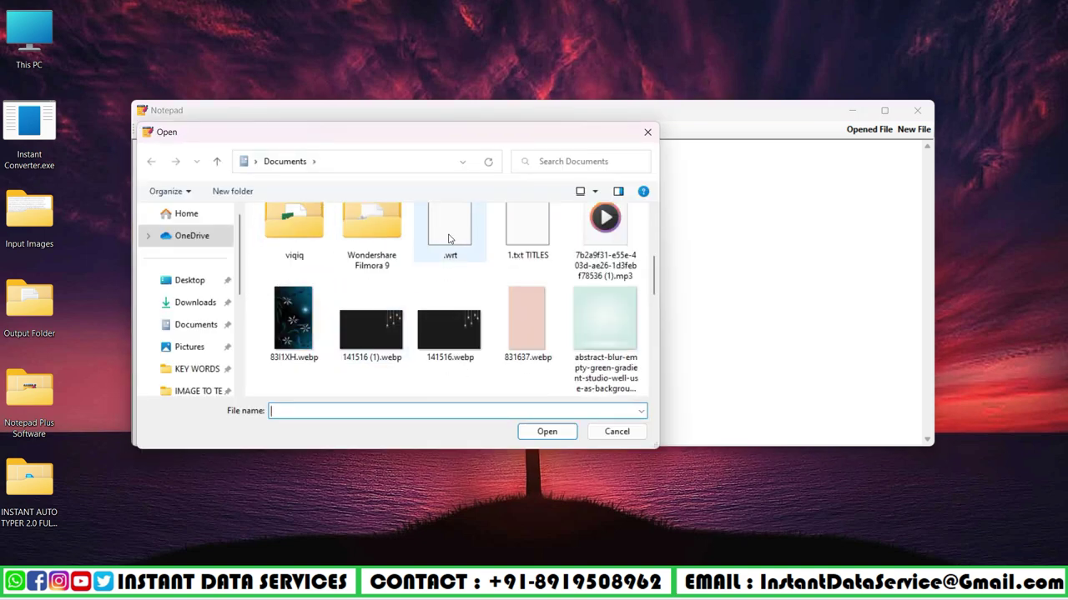
{"action": "left_click", "coordinate": [450, 242]}
{"action": "left_click", "coordinate": [547, 431]}
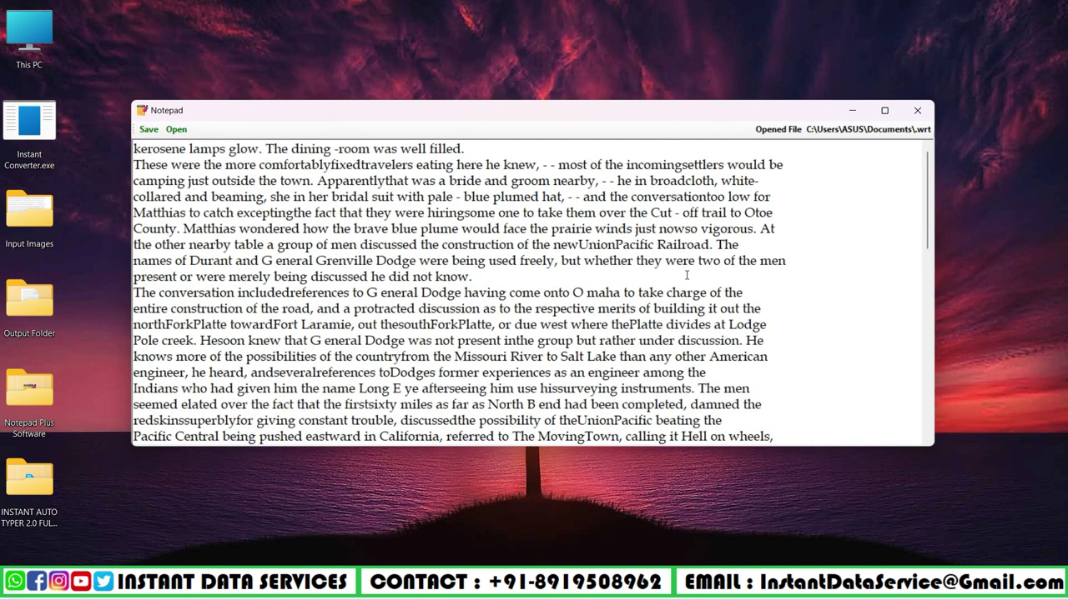
{"action": "scroll", "coordinate": [686, 275], "scroll_direction": "down", "scroll_amount": 20}
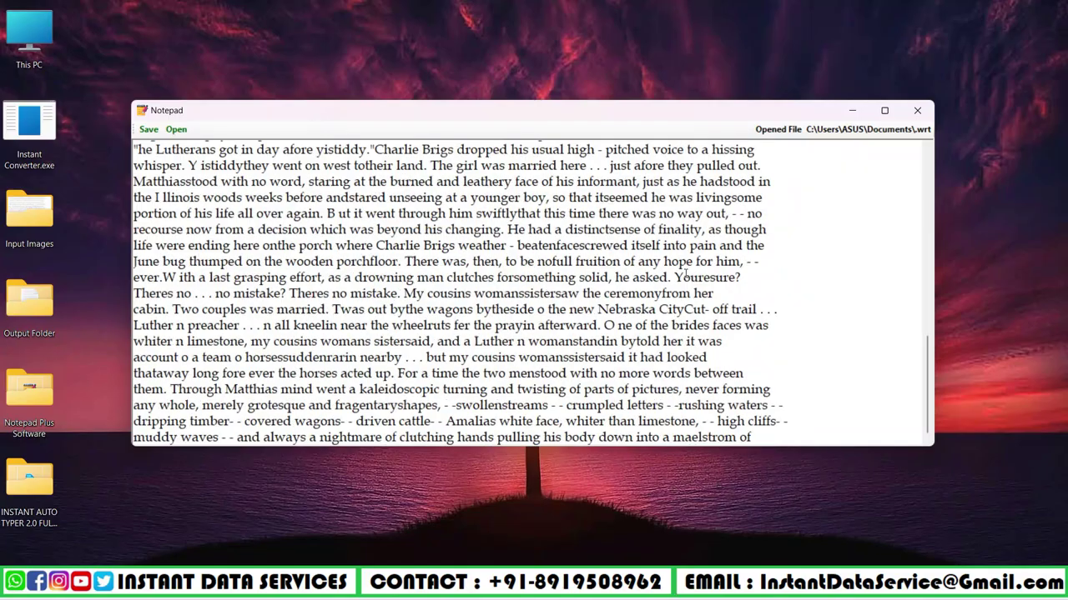
{"action": "scroll", "coordinate": [684, 275], "scroll_direction": "up", "scroll_amount": 15}
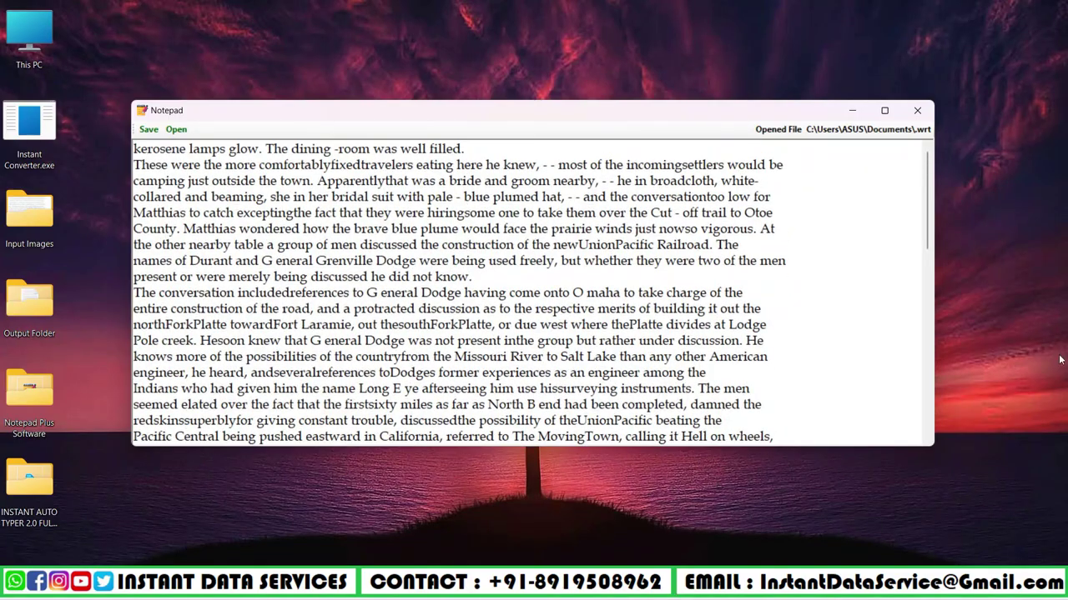